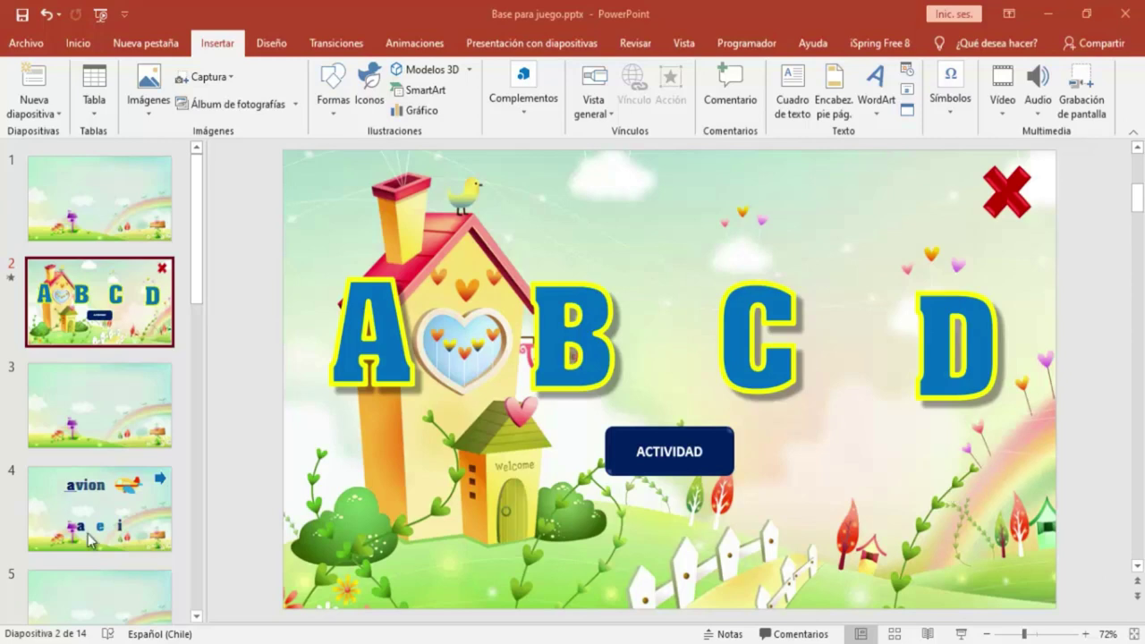
Open slide 4 of Base para juego.pptx and select the letter a text box.
left_click(50, 494)
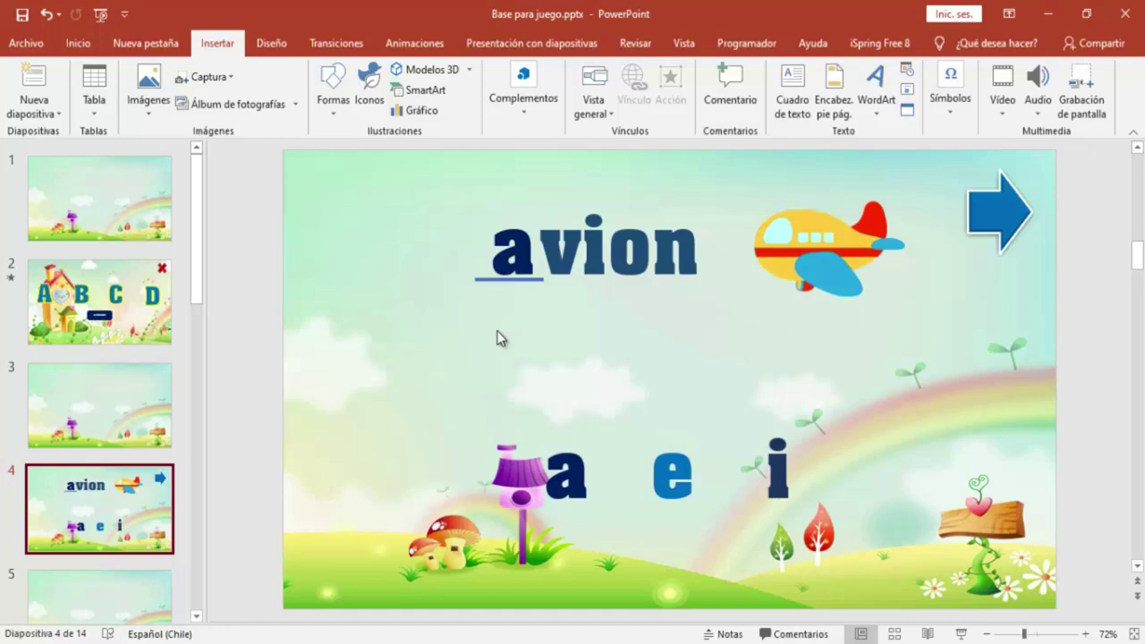
left_click(589, 453)
left_click(590, 455)
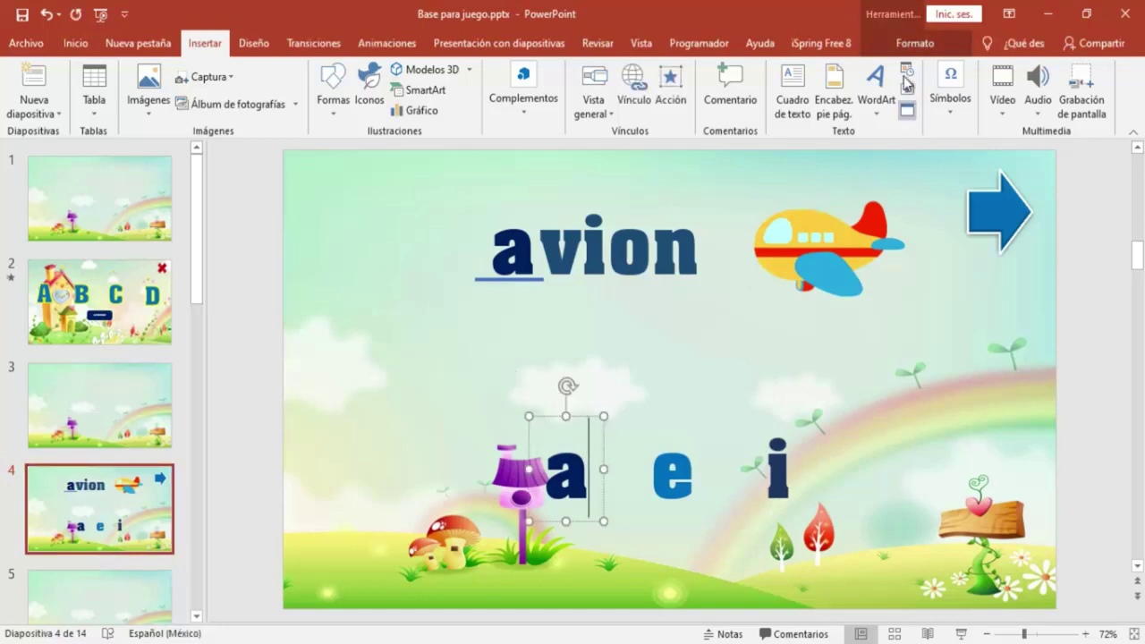
In the Selection Pane, rename the letter a text box to 'correcto'.
left_click(898, 45)
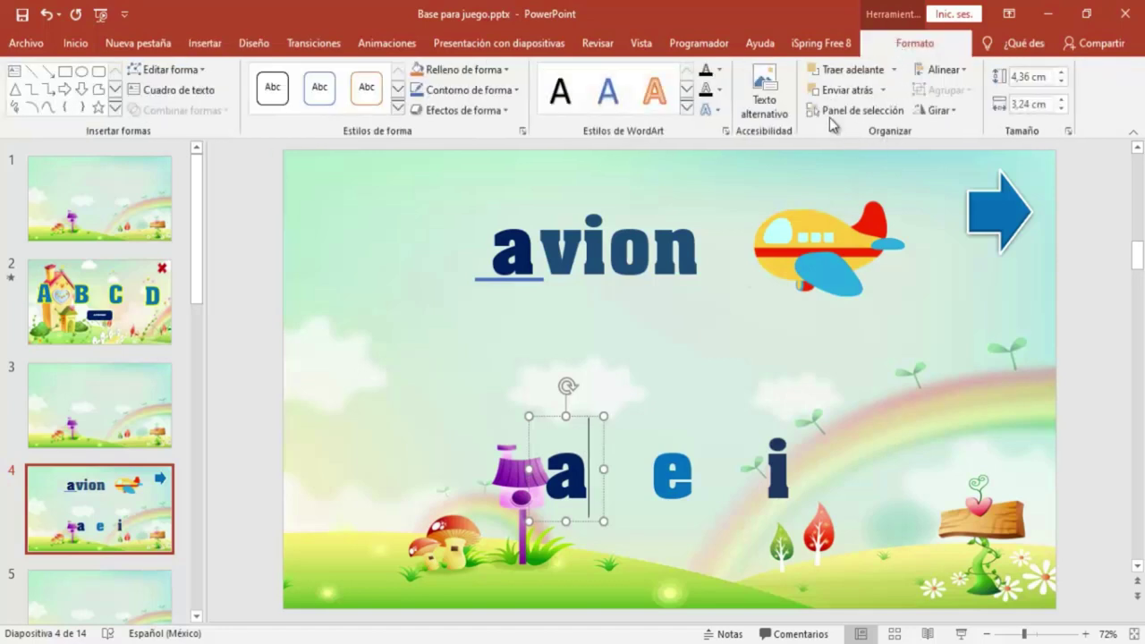
left_click(832, 110)
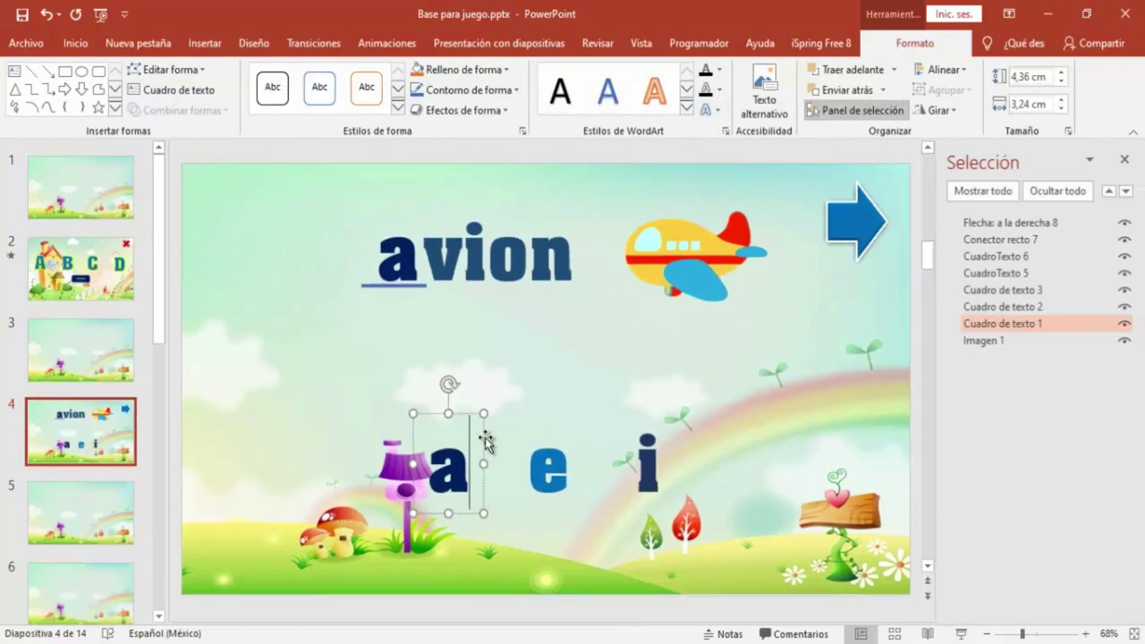
double_click(1058, 322)
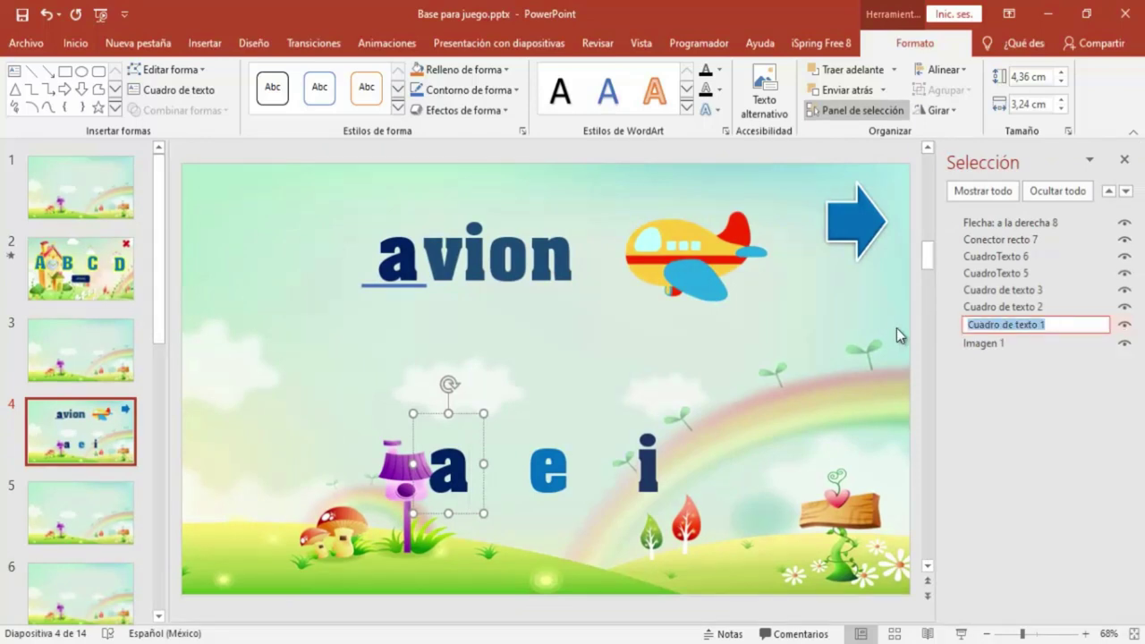
type("corre")
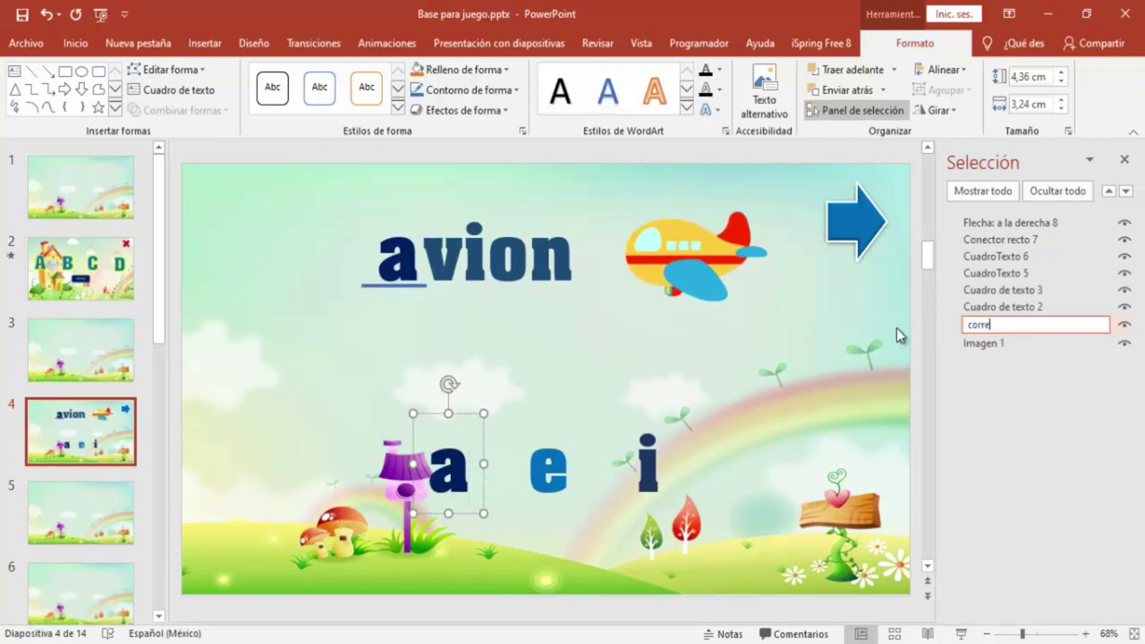
type("cto")
key("Return")
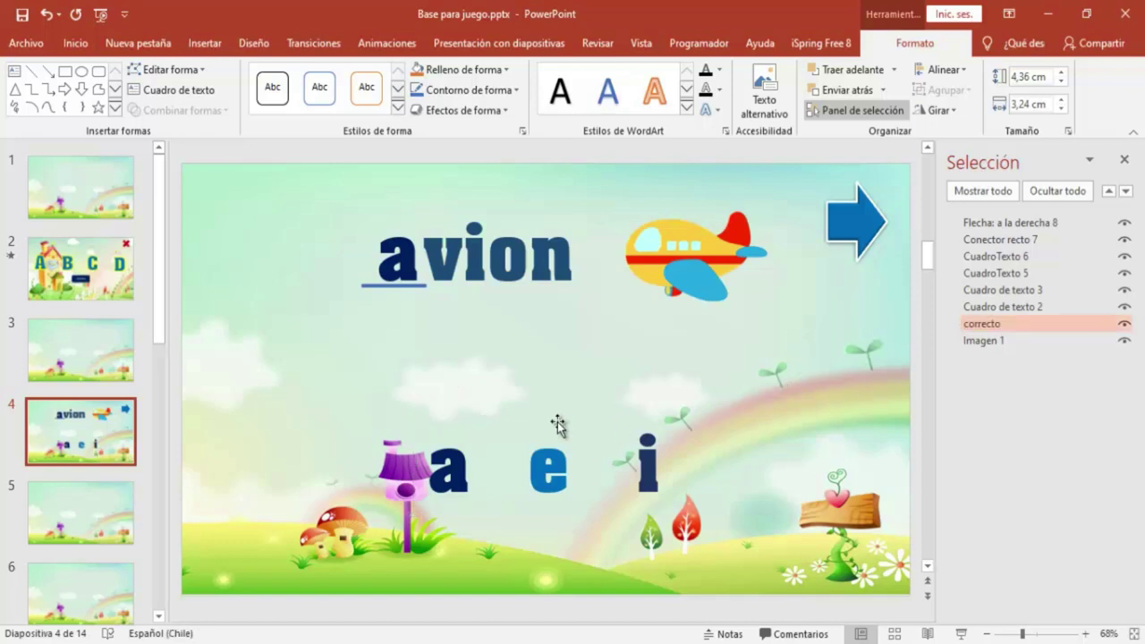
Rename the e and i text boxes to 'malo1' and 'malo2', then close the Selection Pane.
left_click(576, 441)
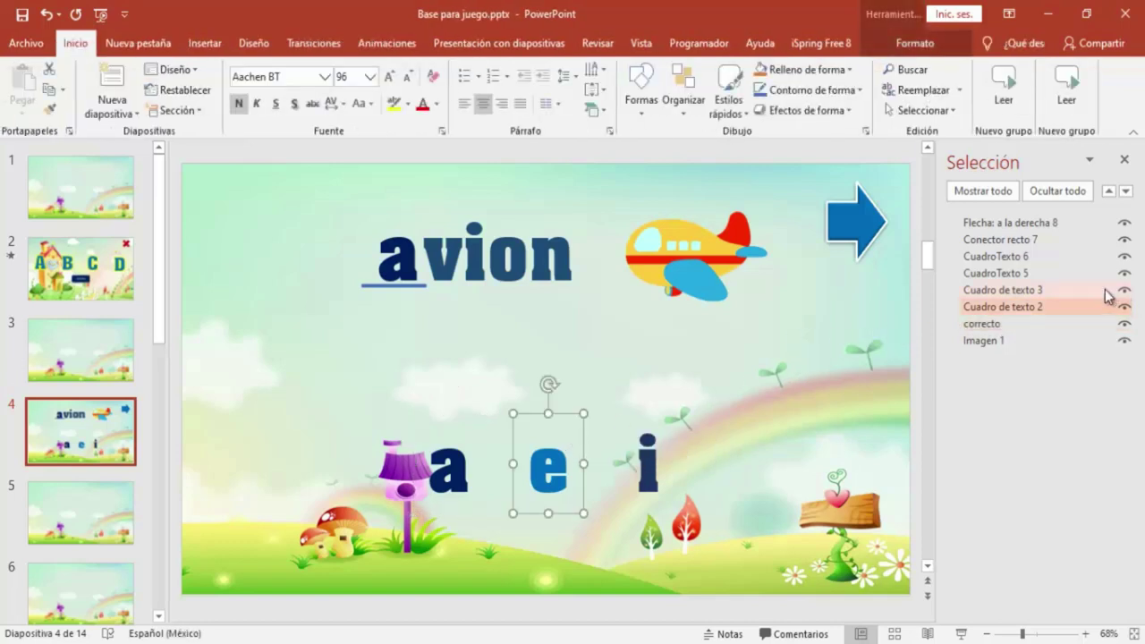
double_click(1066, 306)
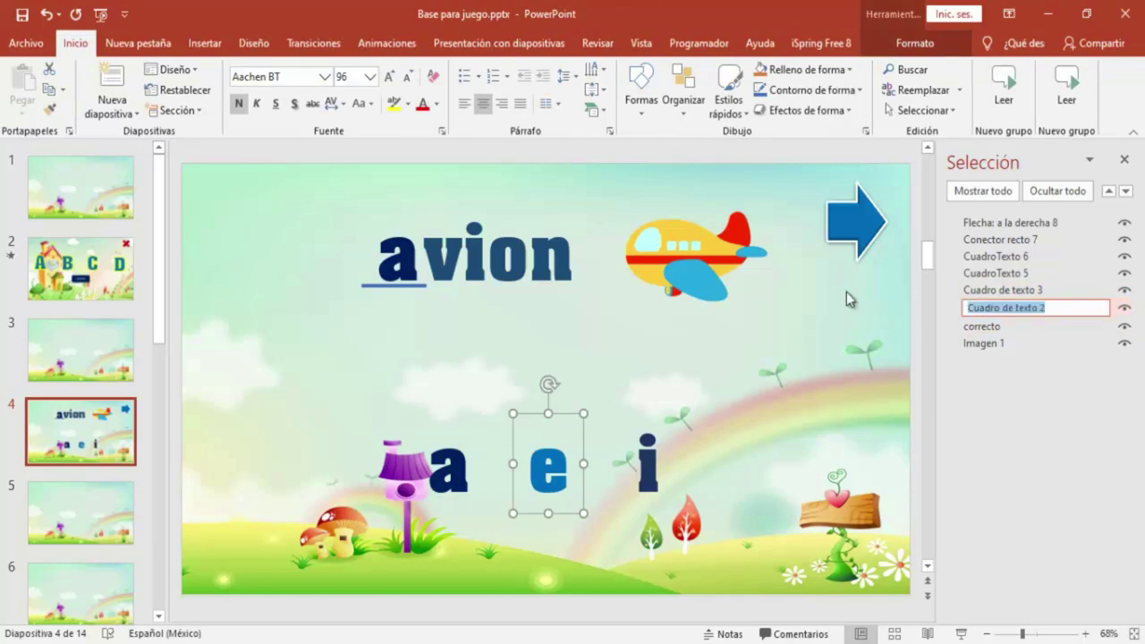
type("malo1")
left_click(707, 487)
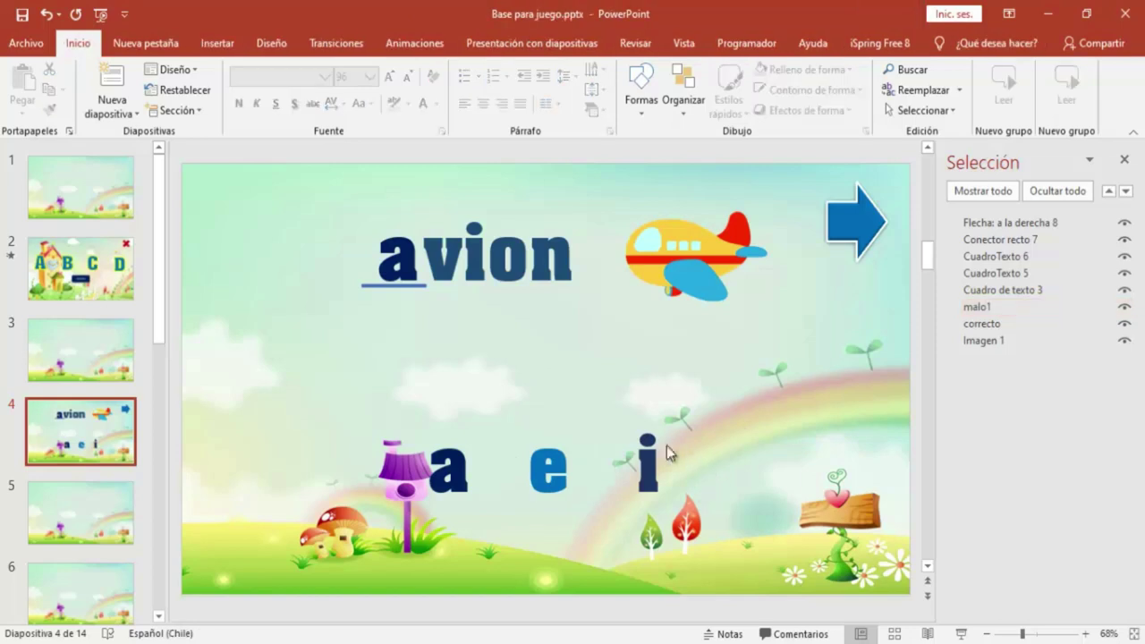
left_click(665, 446)
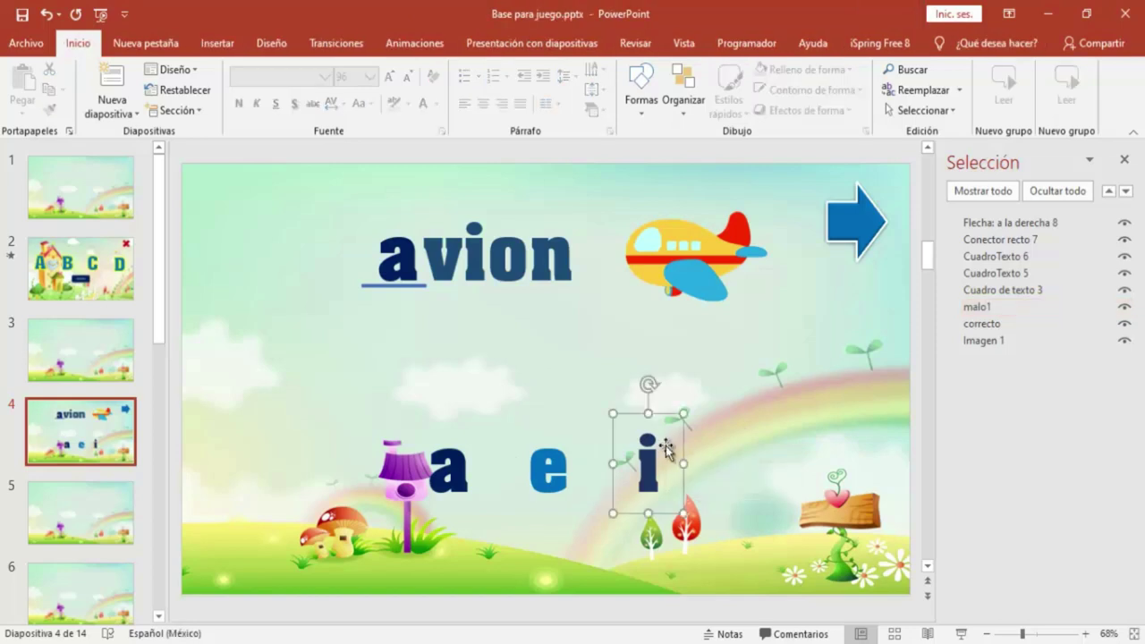
double_click(1076, 290)
left_click_drag(1079, 290, 907, 288)
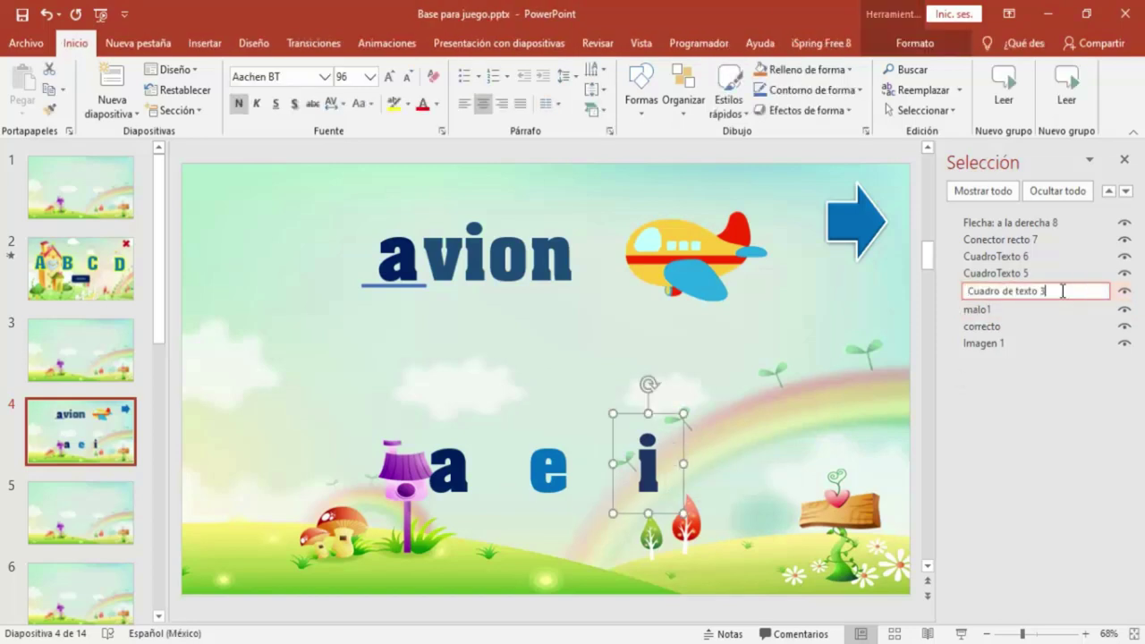
type("malo2")
left_click(815, 354)
left_click(1124, 159)
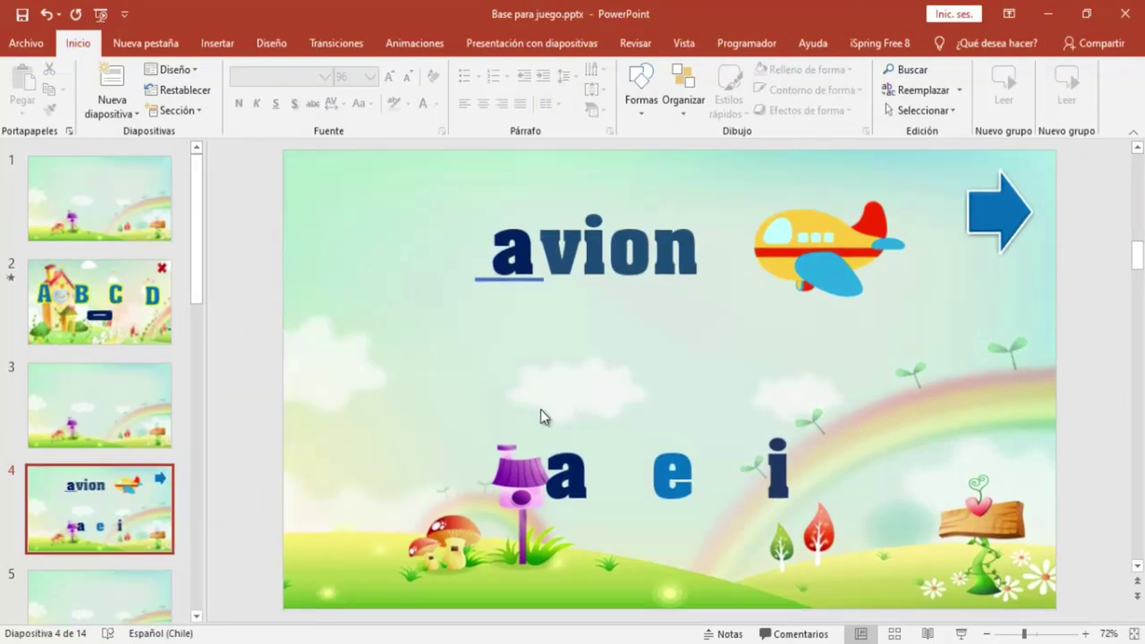
left_click(591, 456)
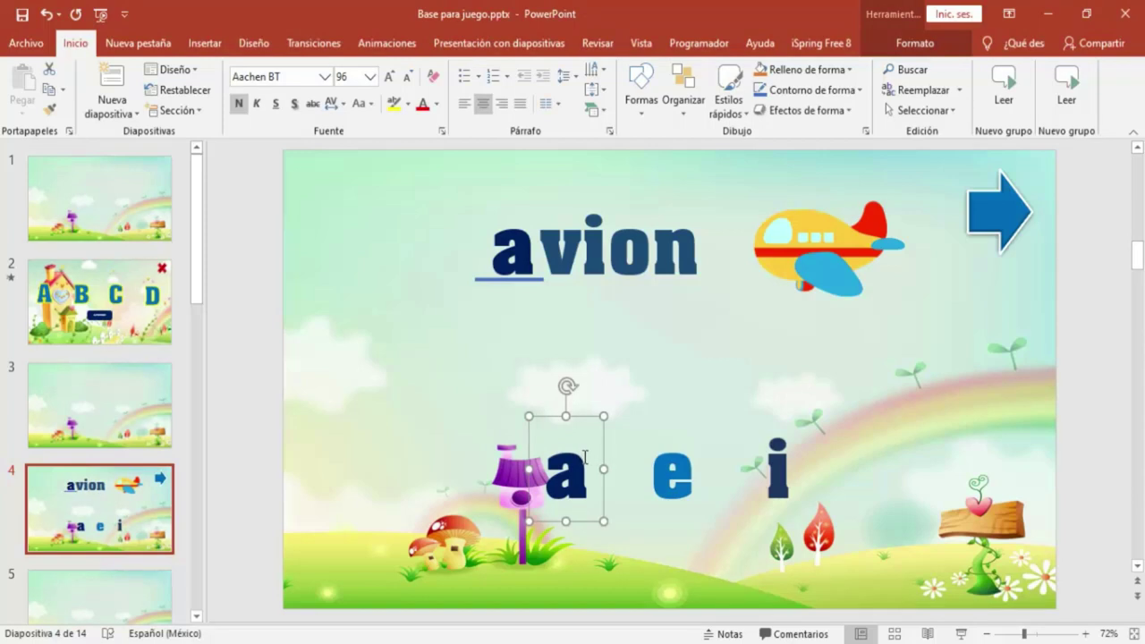
left_click(824, 246)
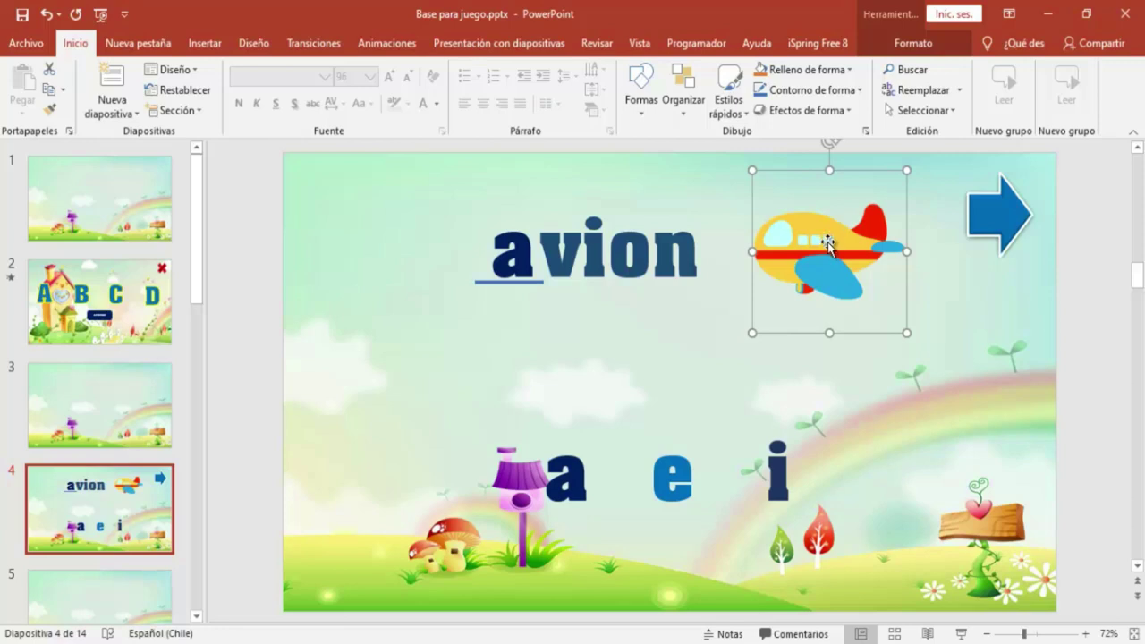
left_click(1005, 239)
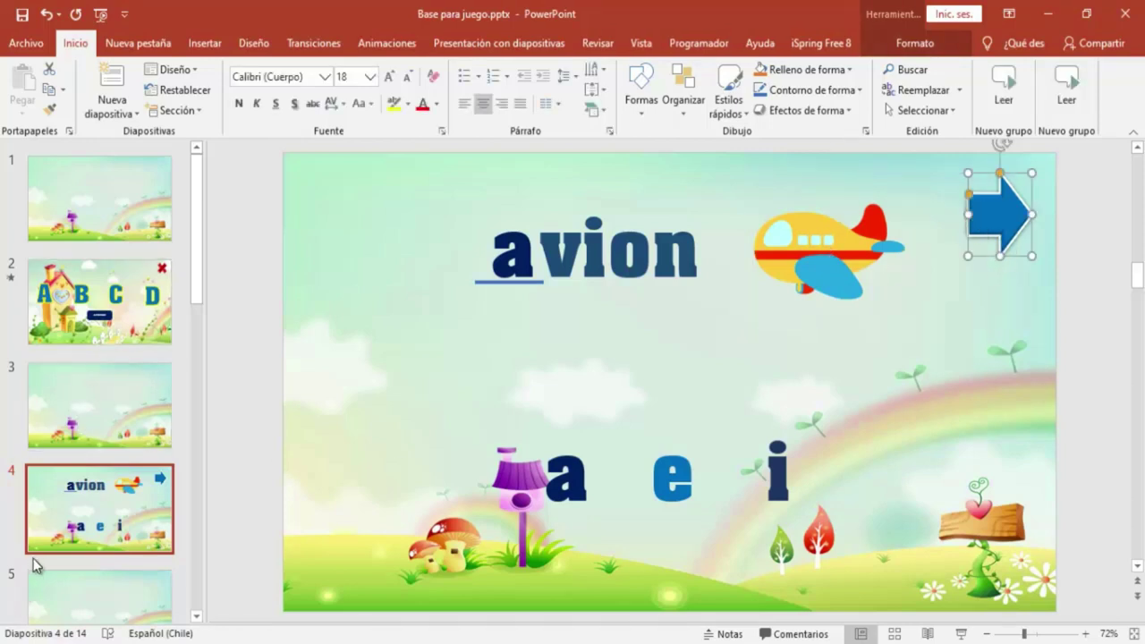
left_click(84, 510)
scroll(84, 516, "down", 1)
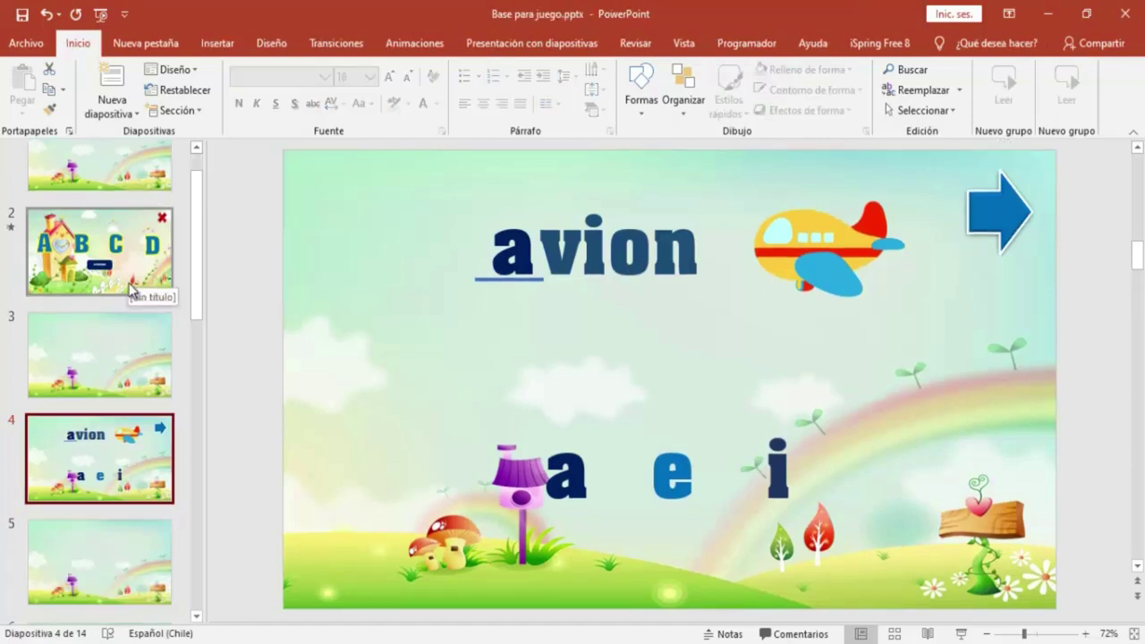
left_click(59, 524)
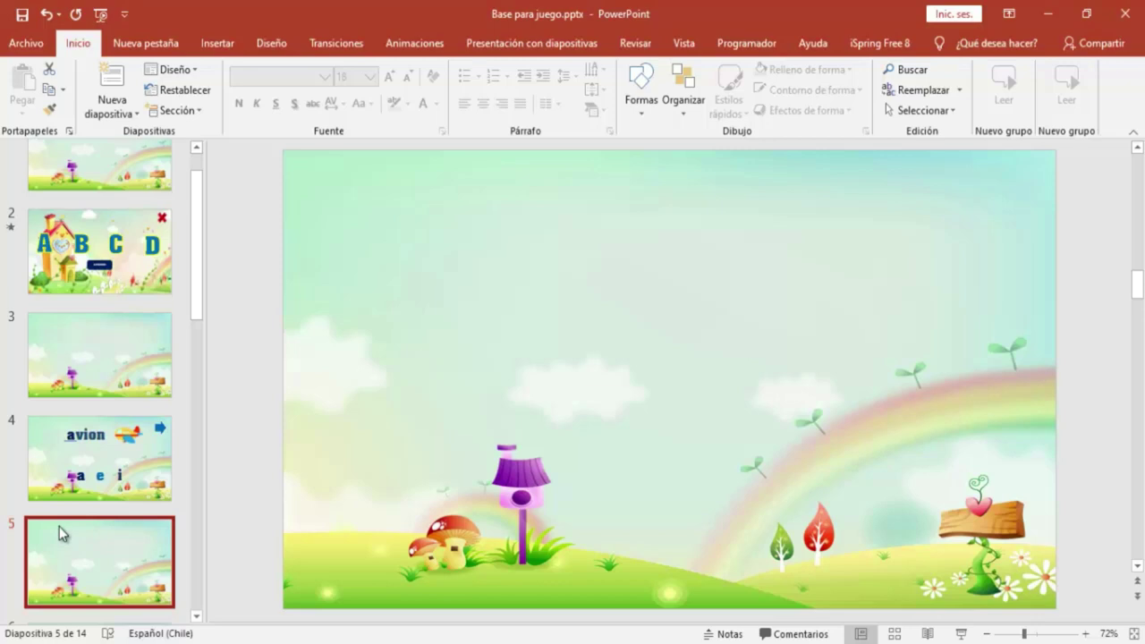
left_click(41, 469)
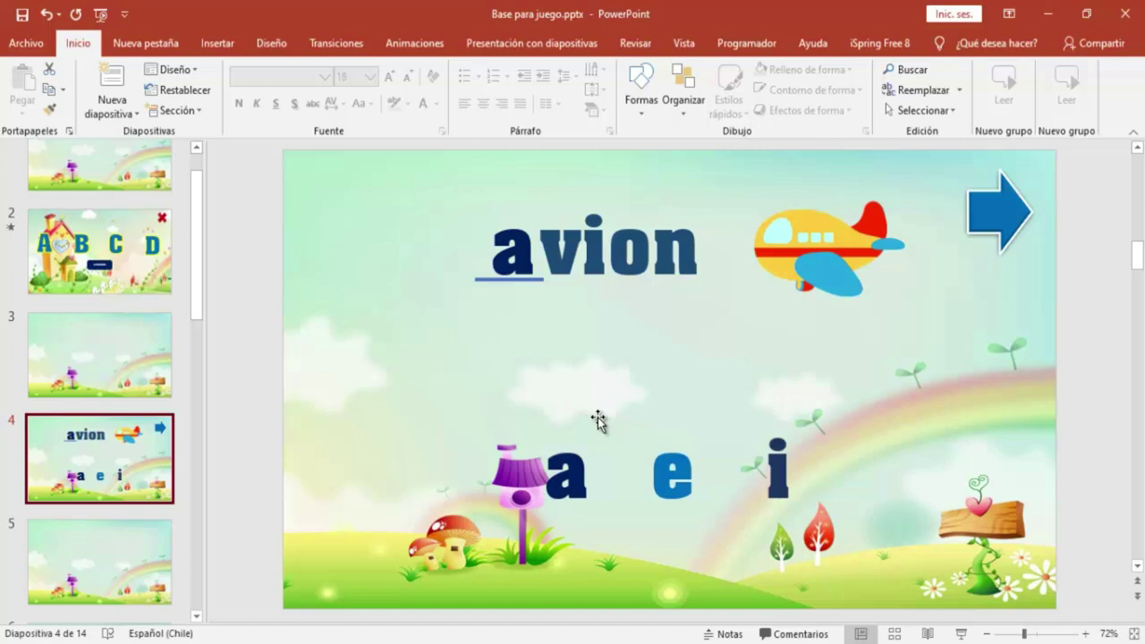
left_click(592, 450)
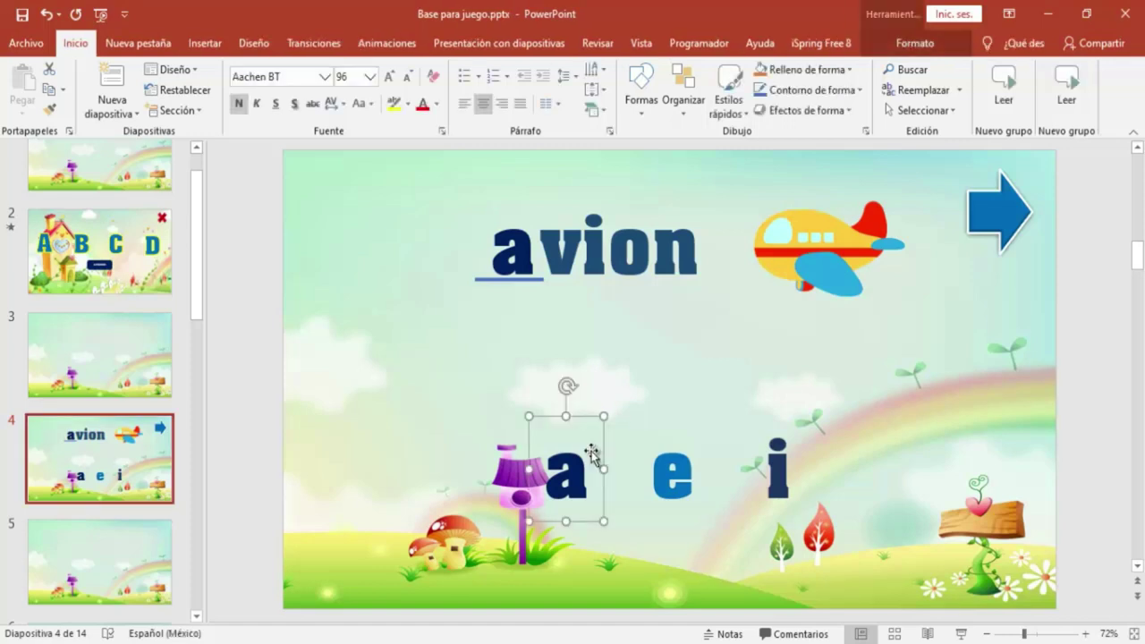
left_click(385, 50)
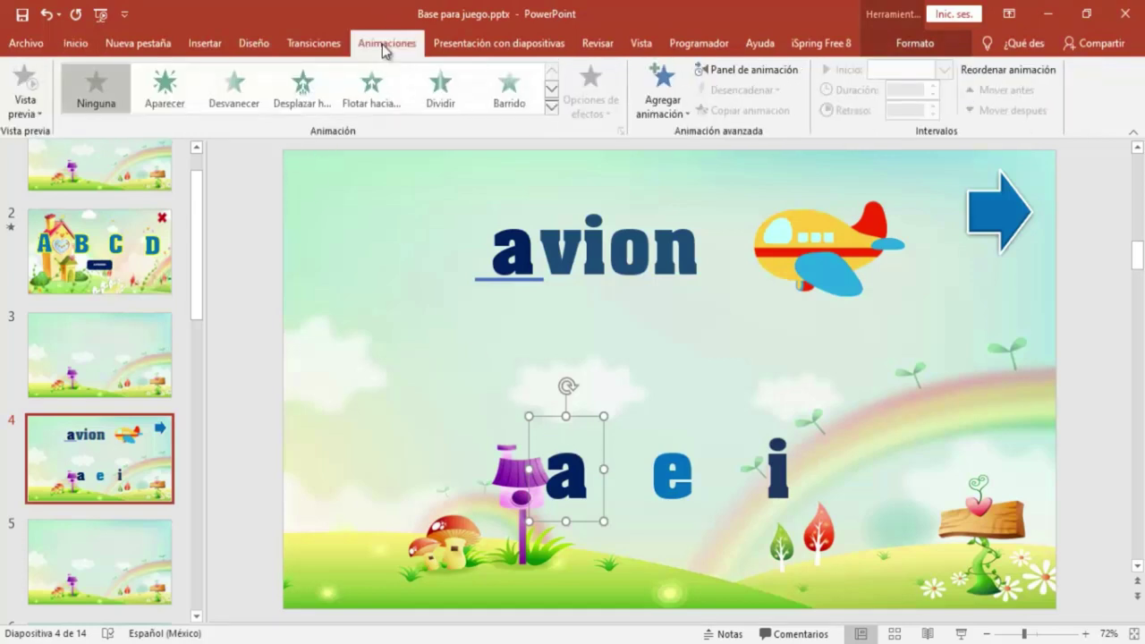
Give the letter a a brush-colour emphasis animation in red.
left_click(552, 108)
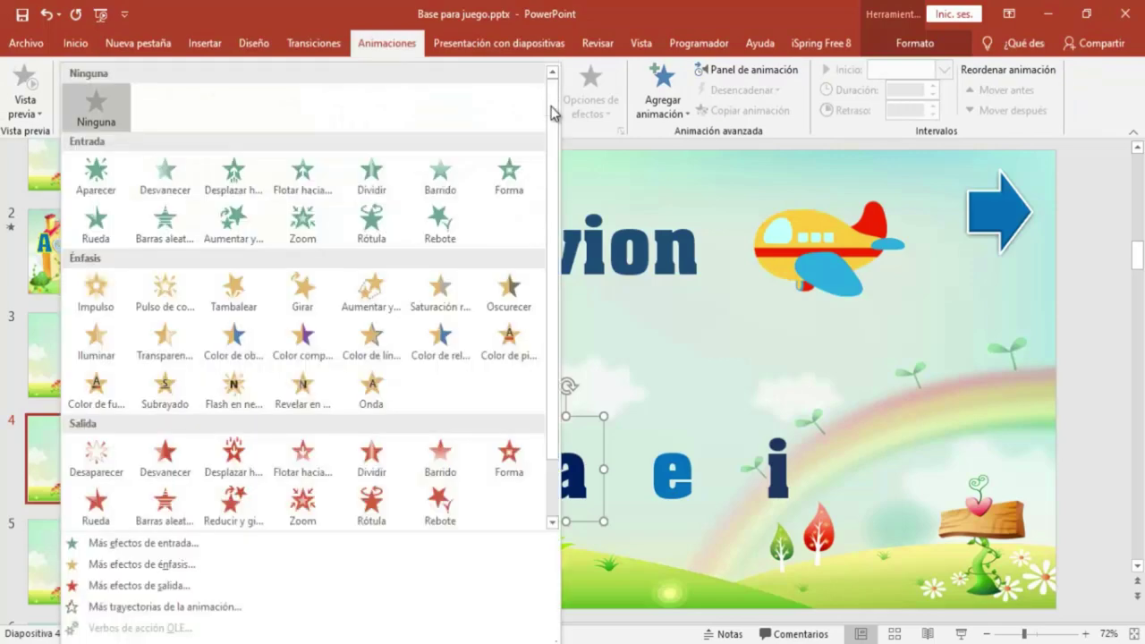
left_click(507, 340)
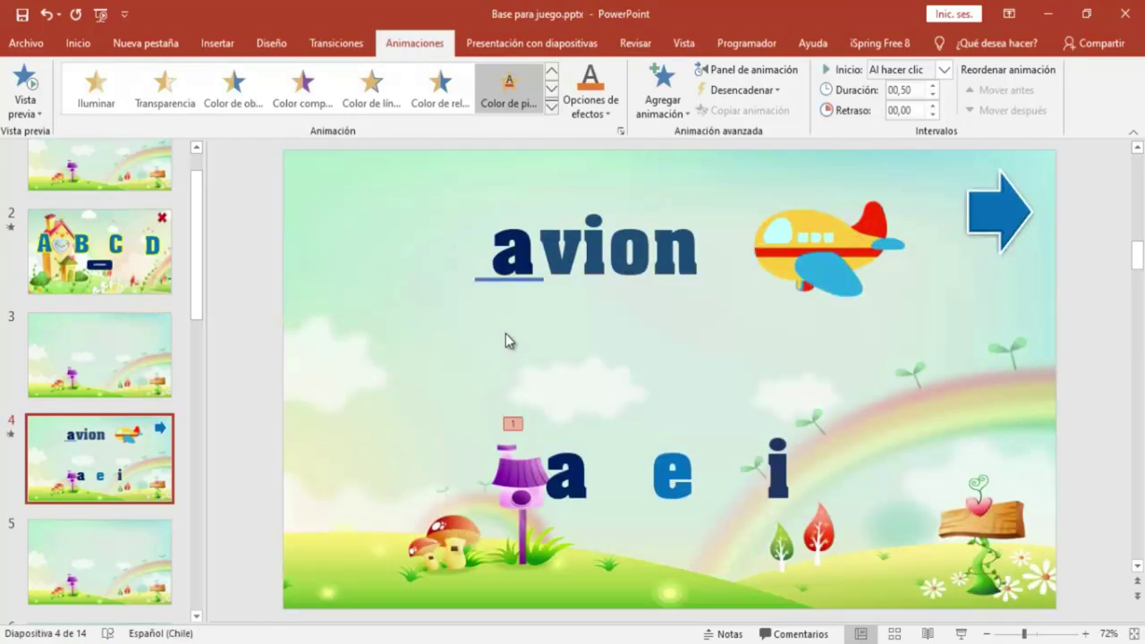
left_click(611, 122)
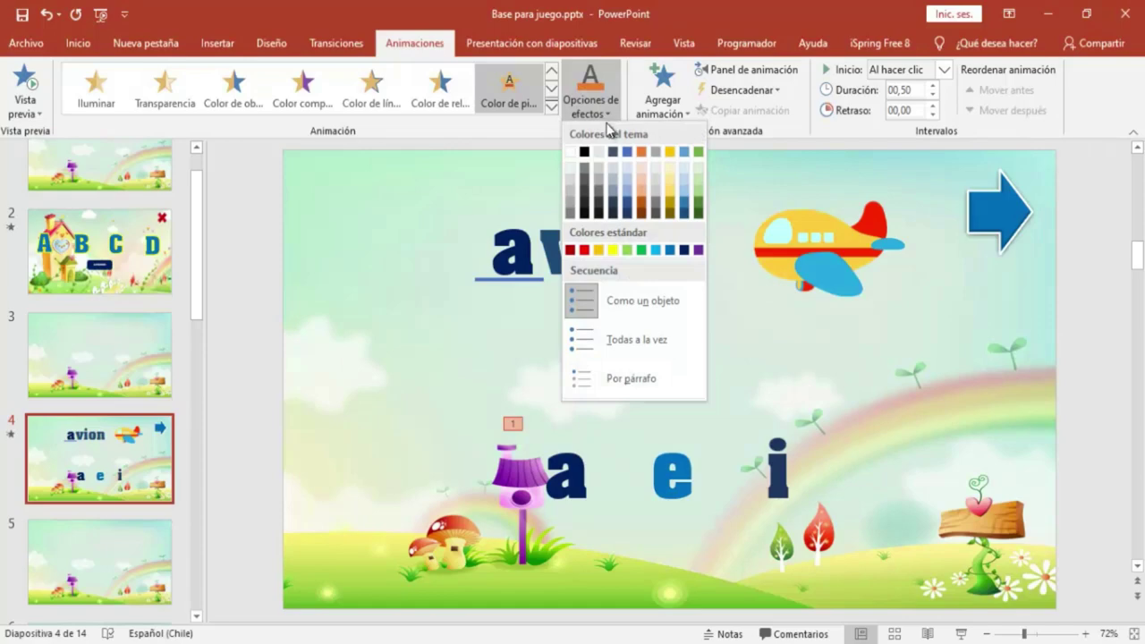
left_click(582, 250)
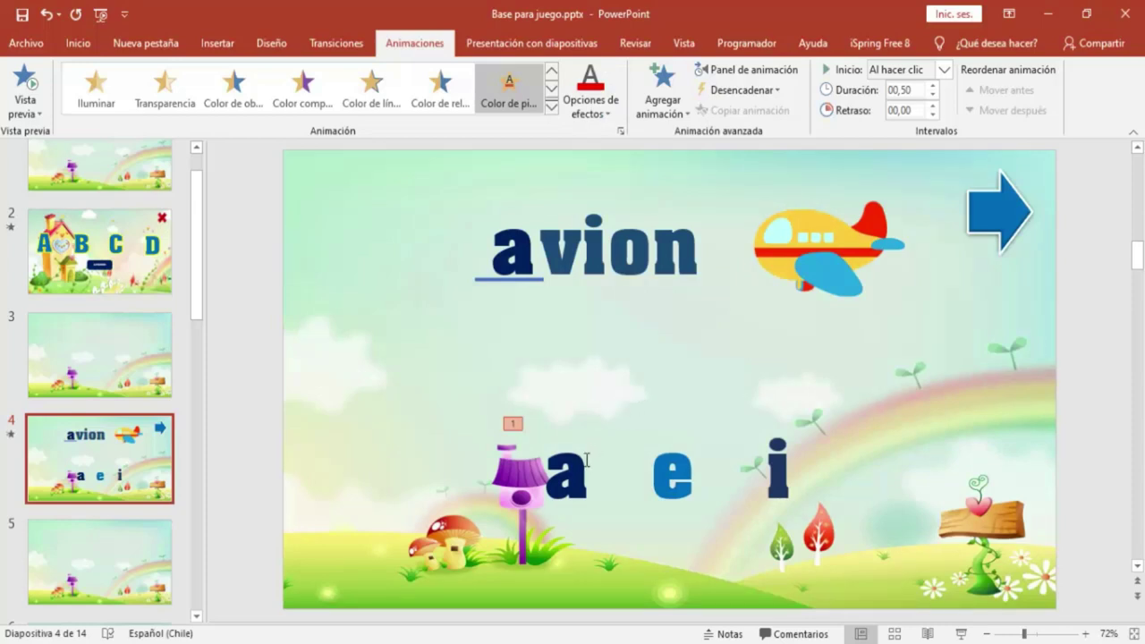
Trigger the a's animation on clicking correcto, set it Con la anterior, and start the slide show.
left_click(777, 93)
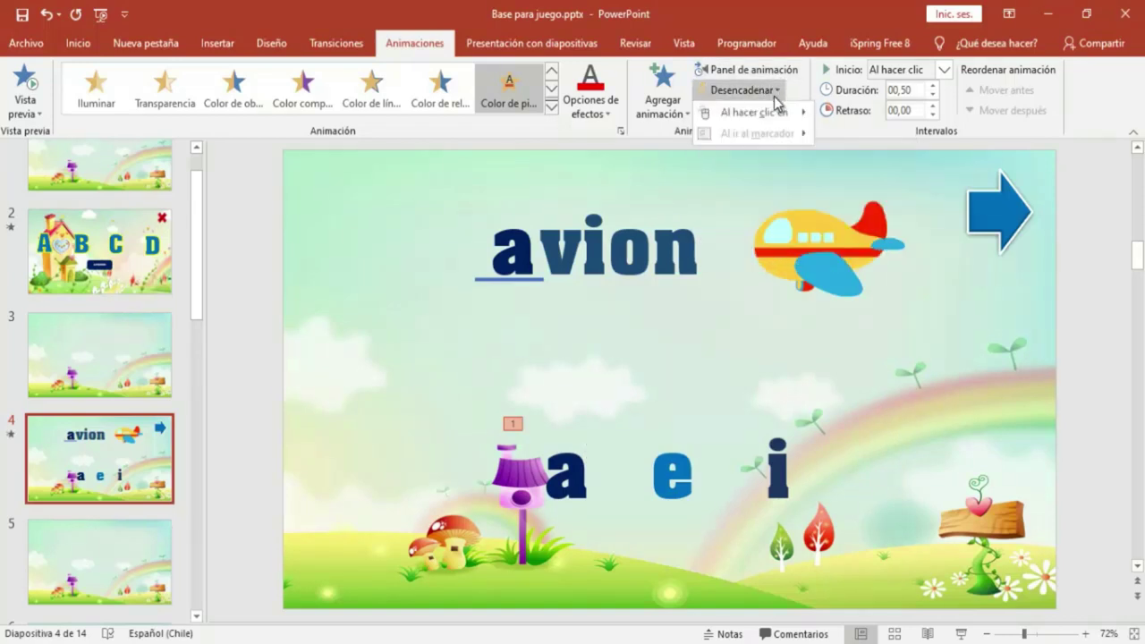
mouse_move(805, 113)
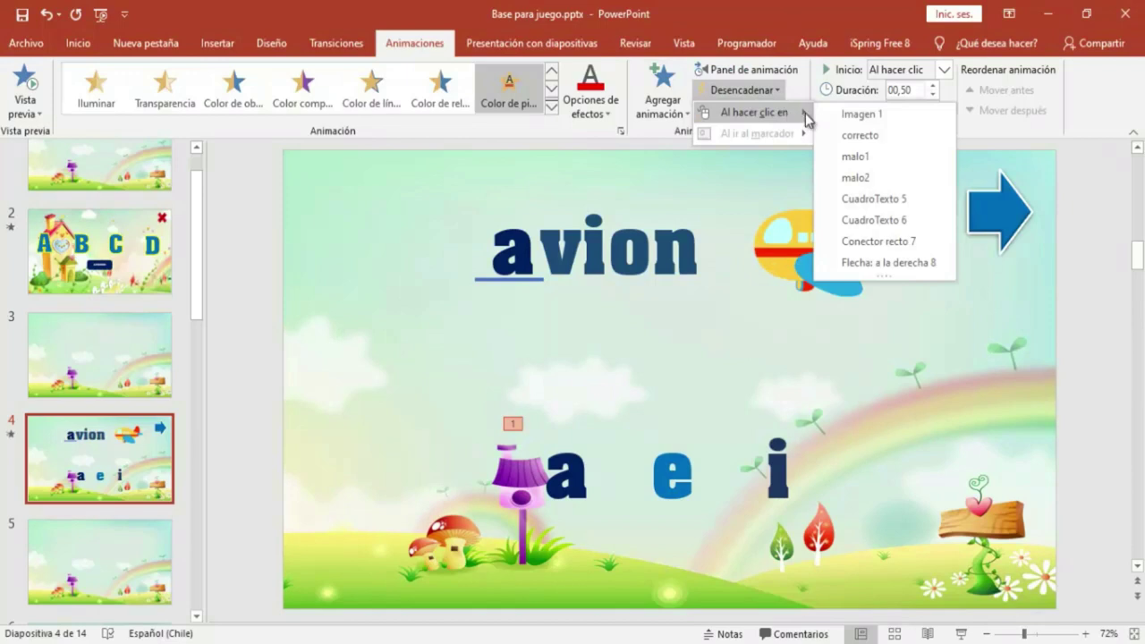
left_click(840, 136)
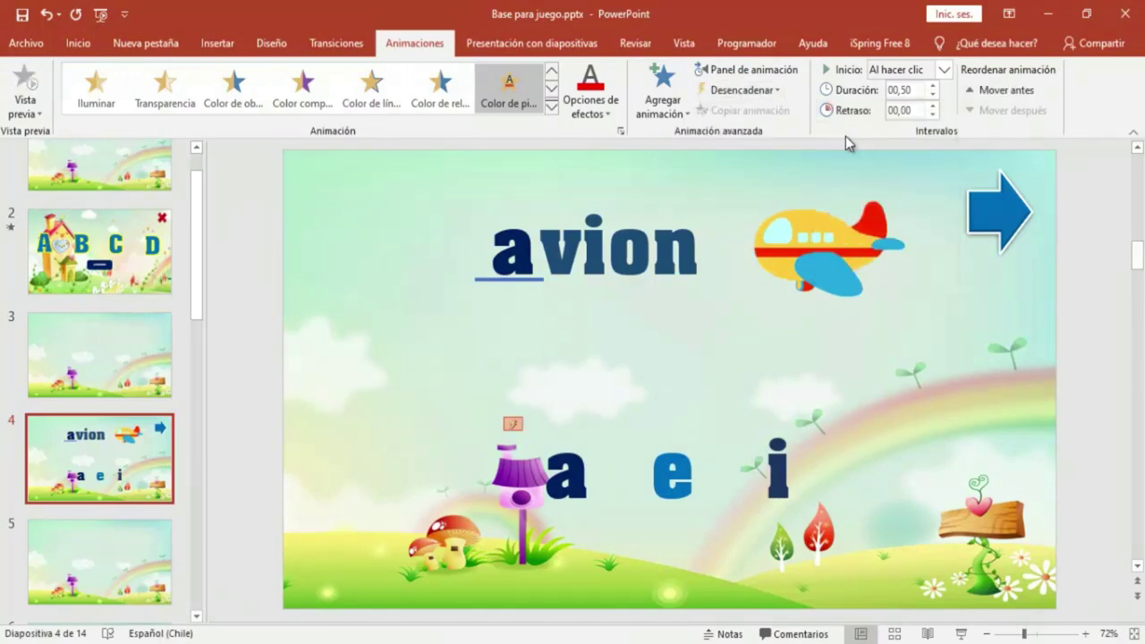
left_click(944, 71)
left_click(902, 106)
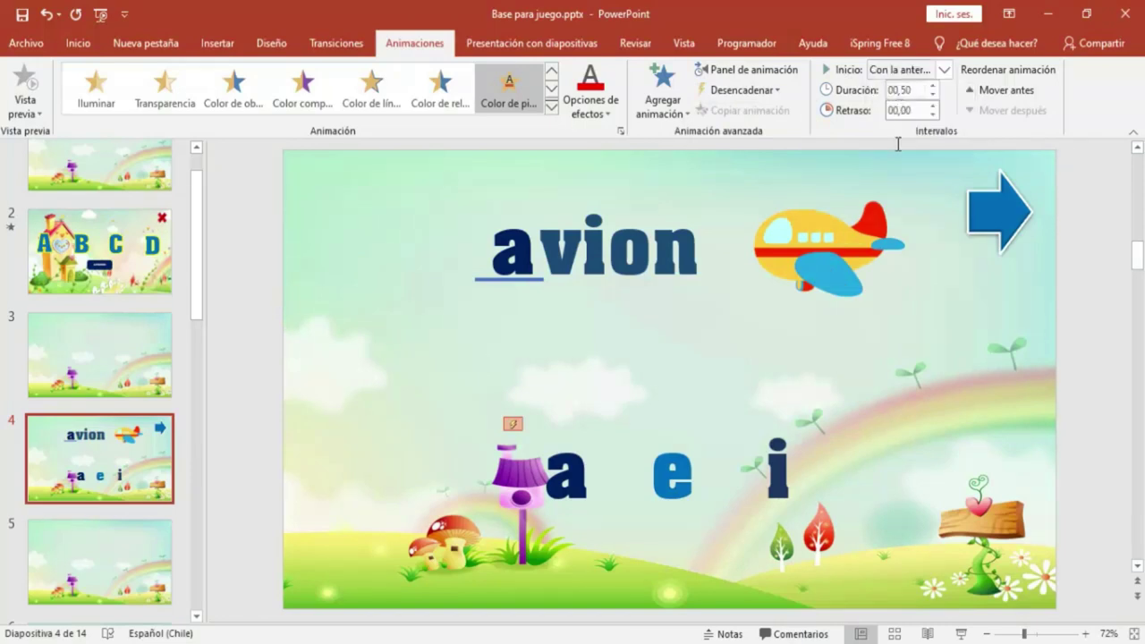
left_click(960, 633)
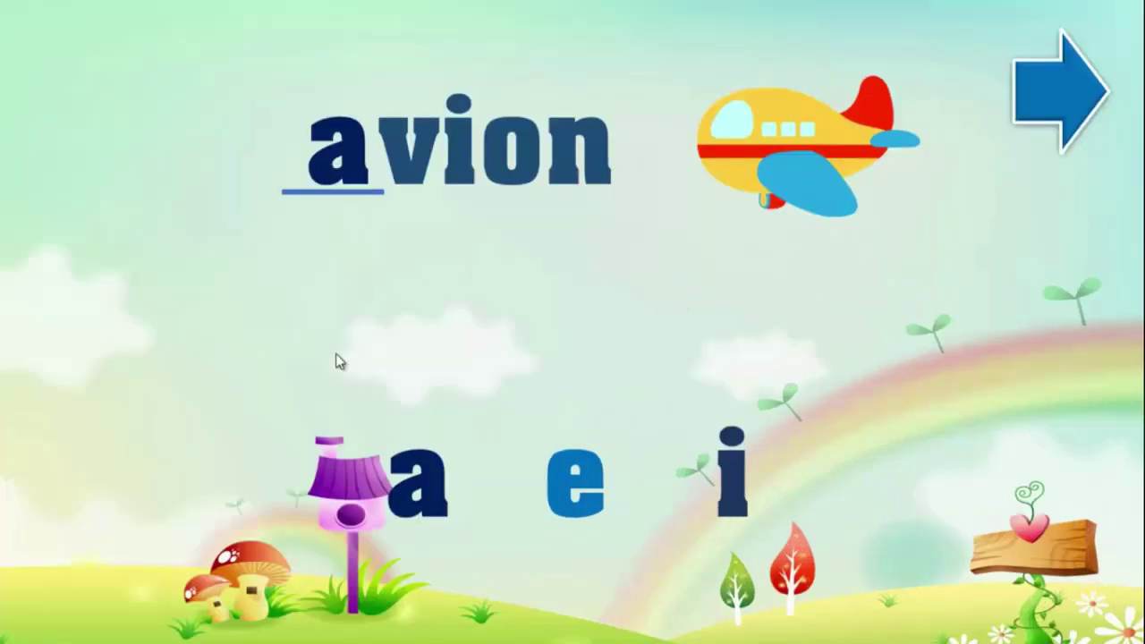
Click the a in the slide show to check it turns red, then return to editing and select the airplane.
left_click(437, 487)
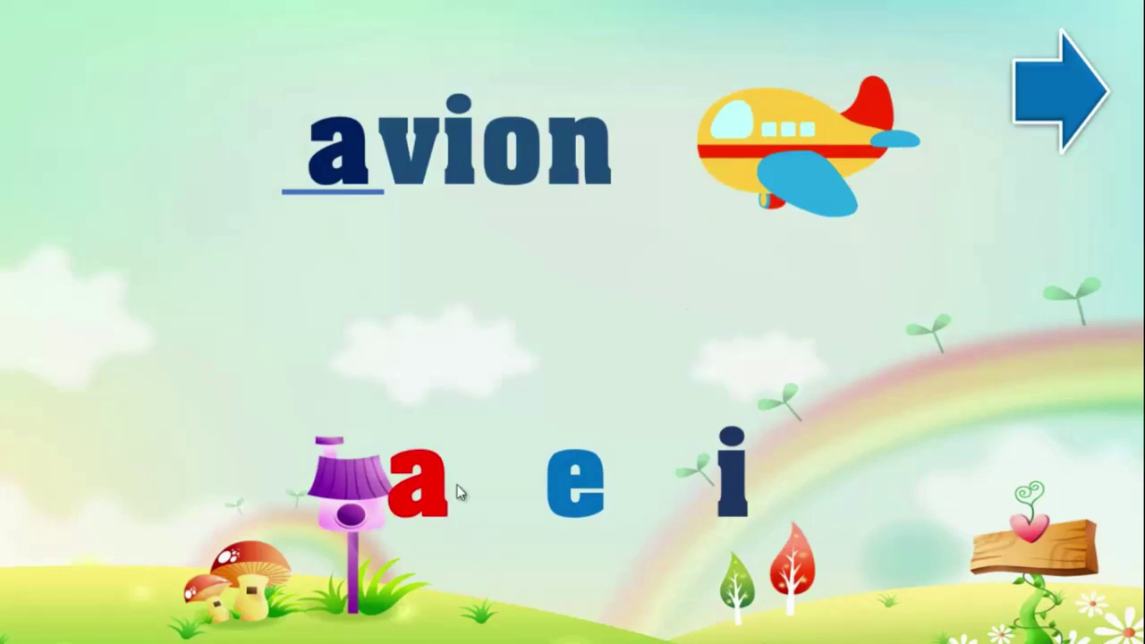
key("Escape")
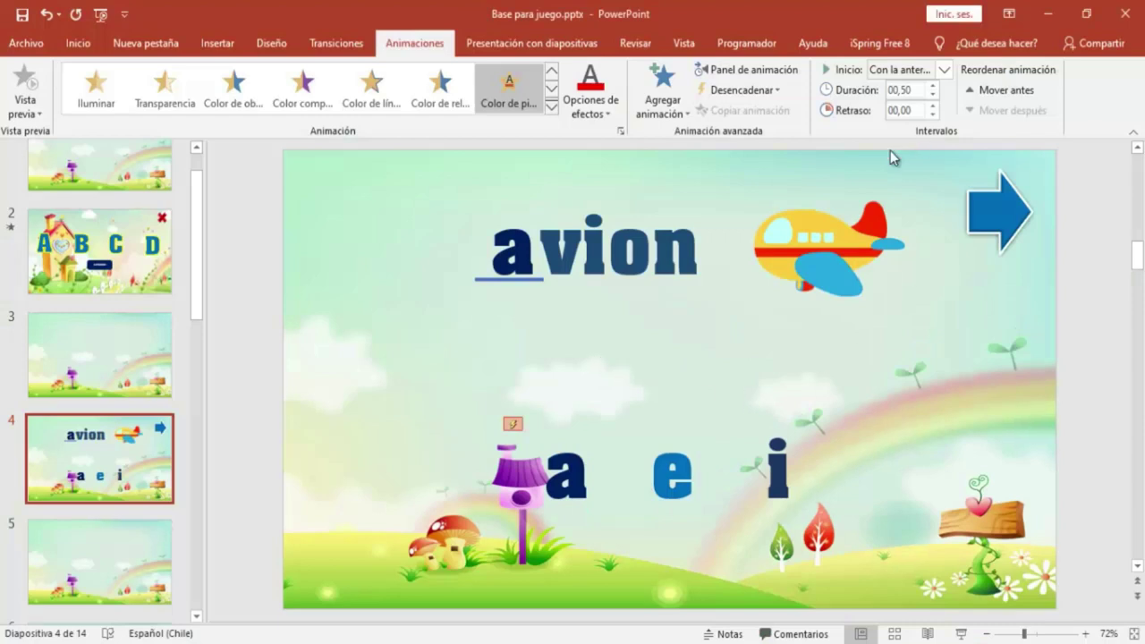
left_click(800, 217)
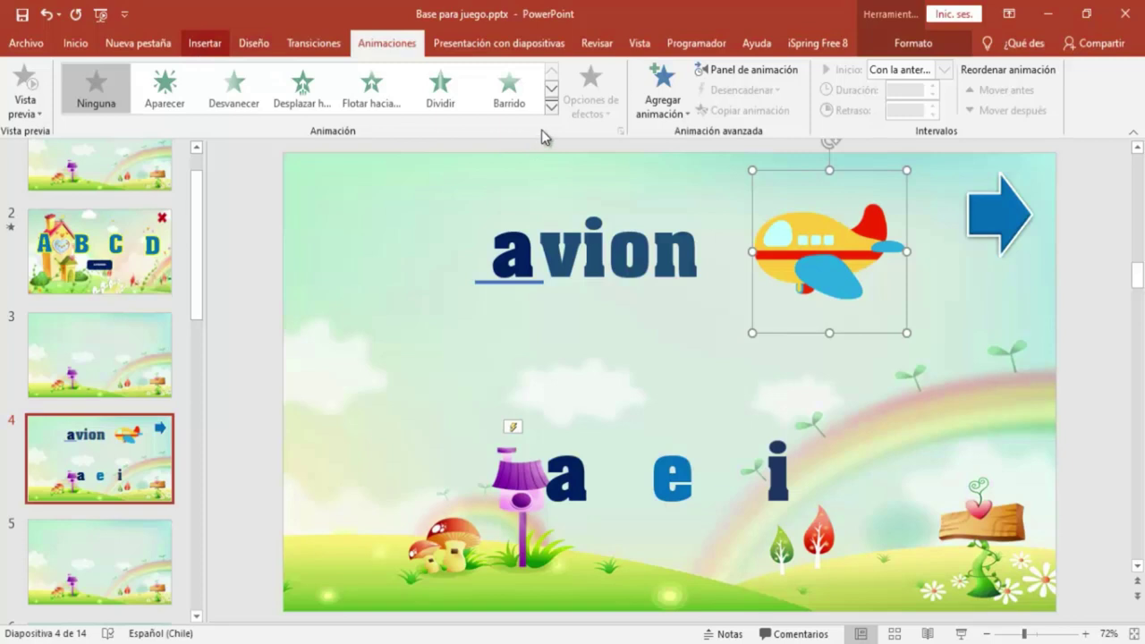
Give the airplane an Aumentar y girar entrance, Con la anterior with 01,00 delay, then start the slide show.
left_click(551, 107)
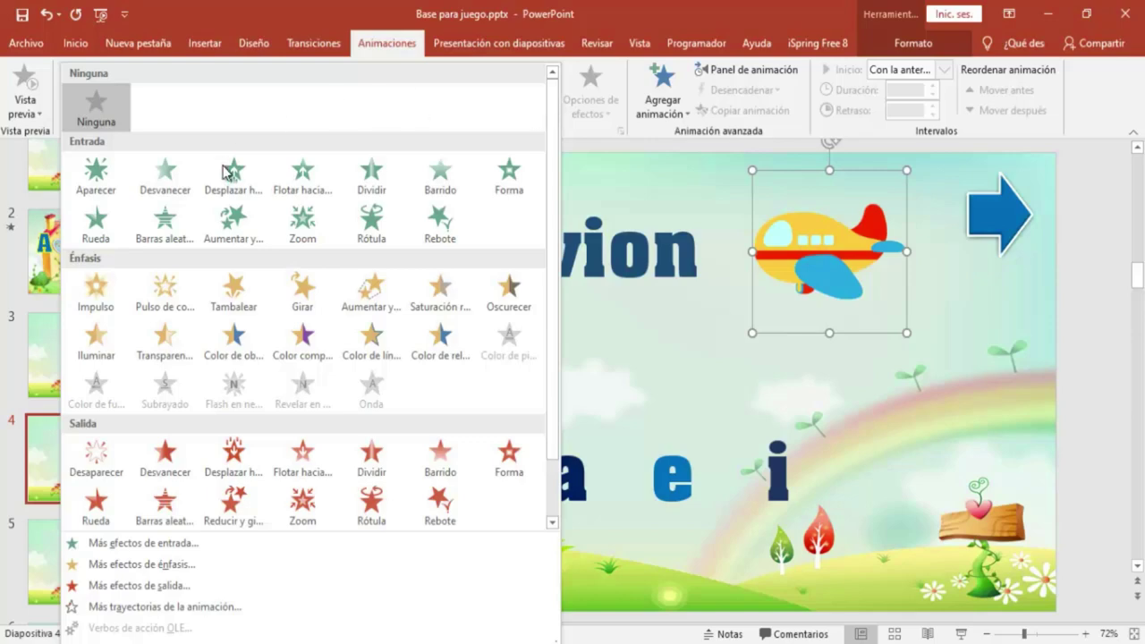
left_click(236, 217)
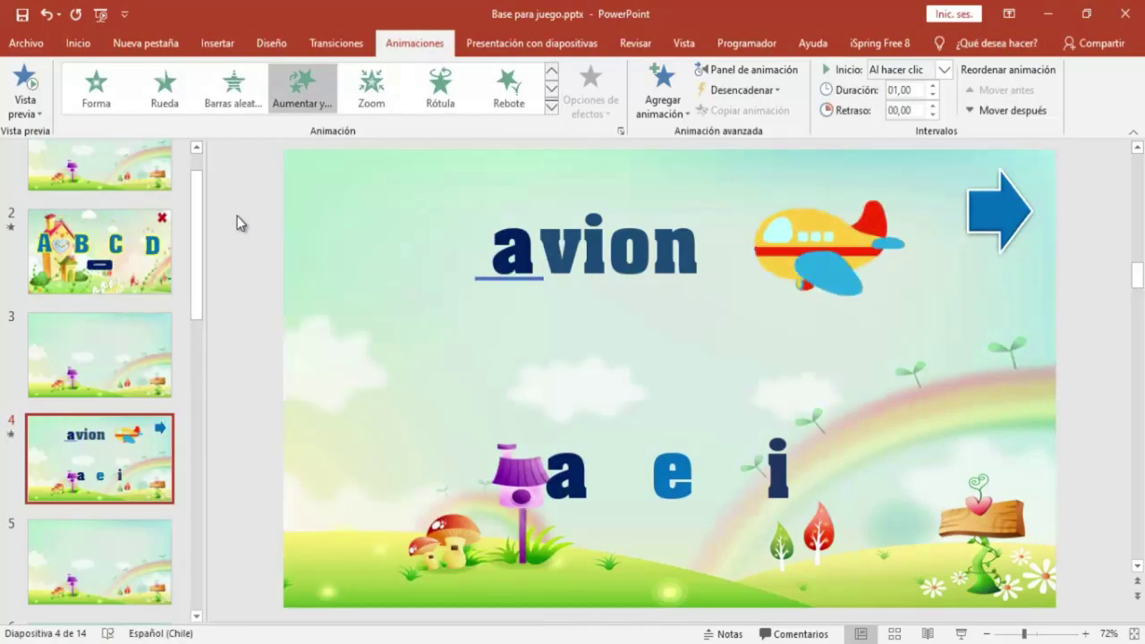
left_click(944, 69)
left_click(914, 107)
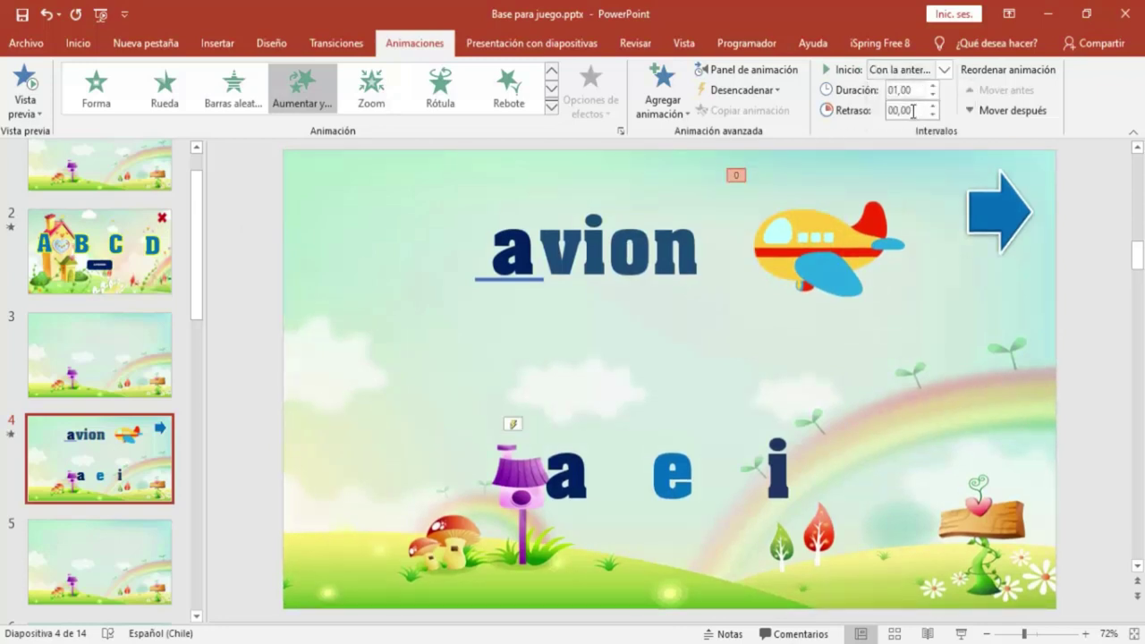
left_click(934, 105)
left_click(962, 633)
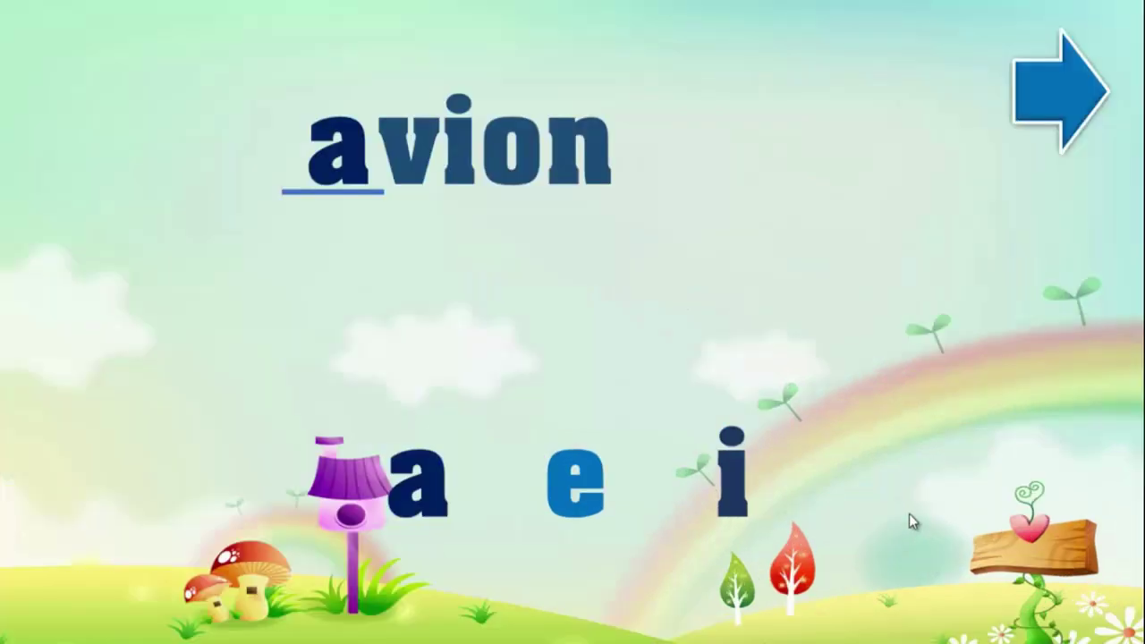
Click the a in the slide show to confirm it turns red, then return to editing and select the airplane.
left_click(439, 485)
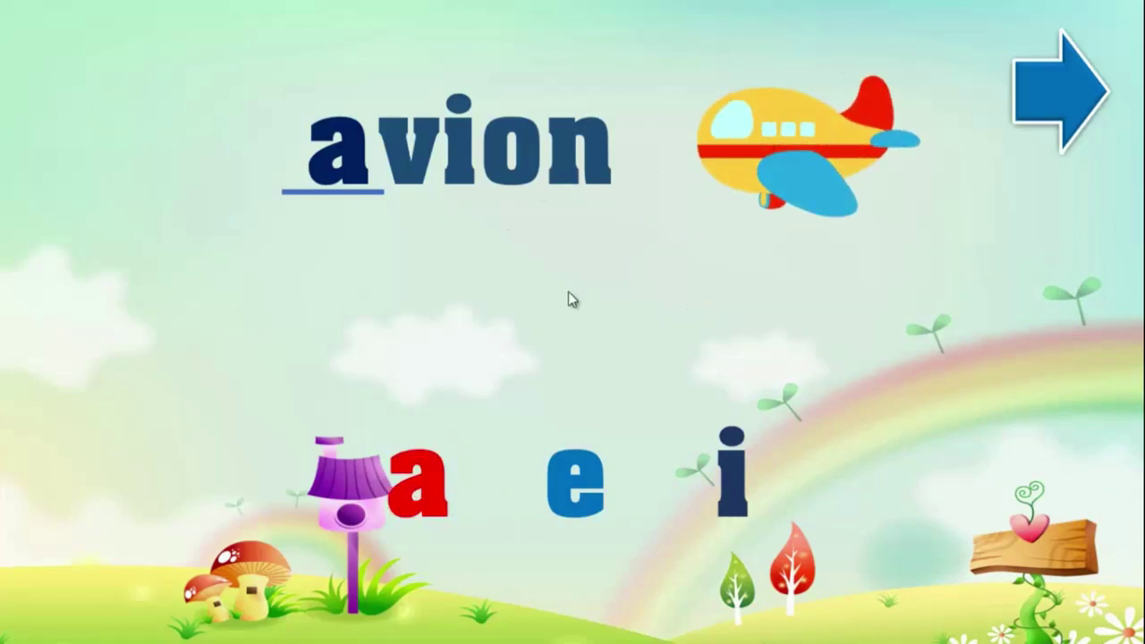
key("Escape")
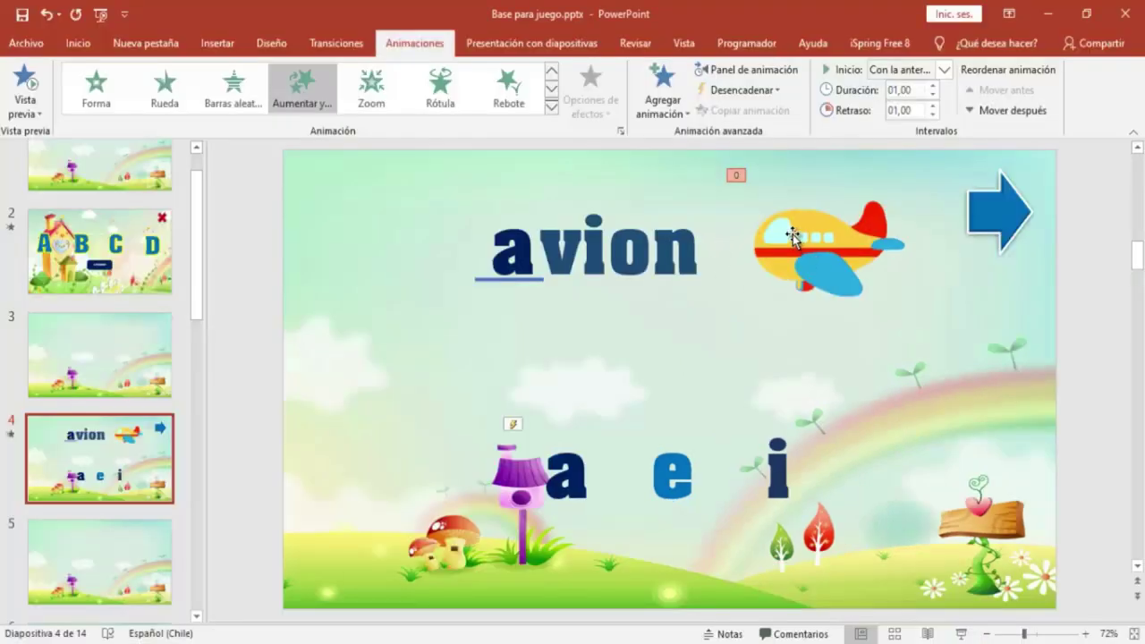
left_click(787, 219)
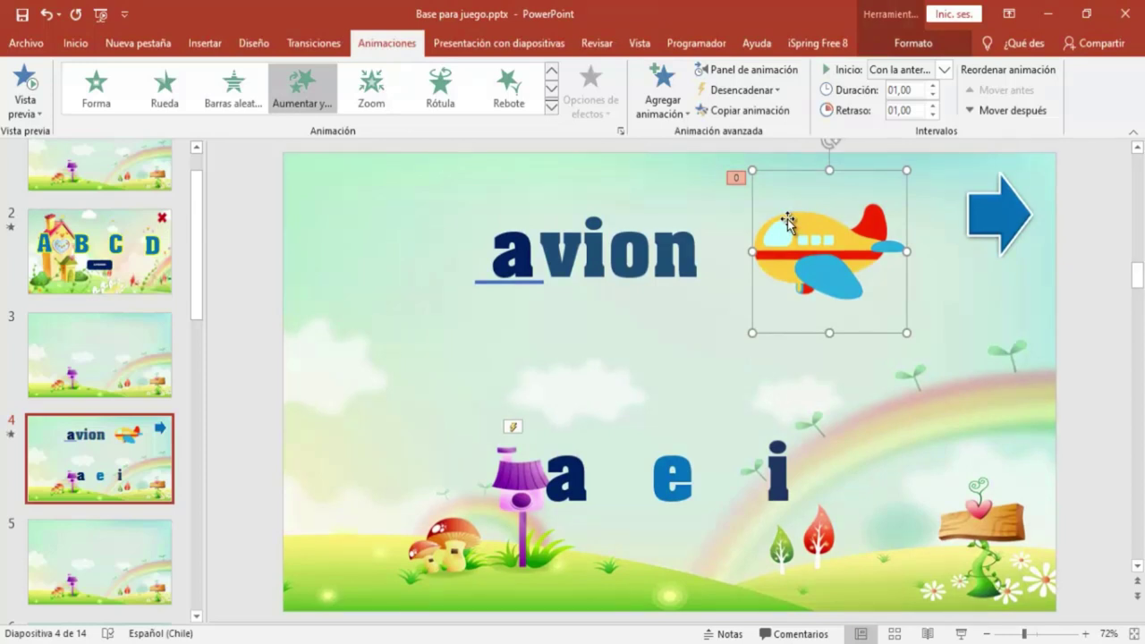
Add an Aumentar y hundir emphasis to the airplane, triggered by correcto and Con la anterior, then start the slide show.
left_click(691, 114)
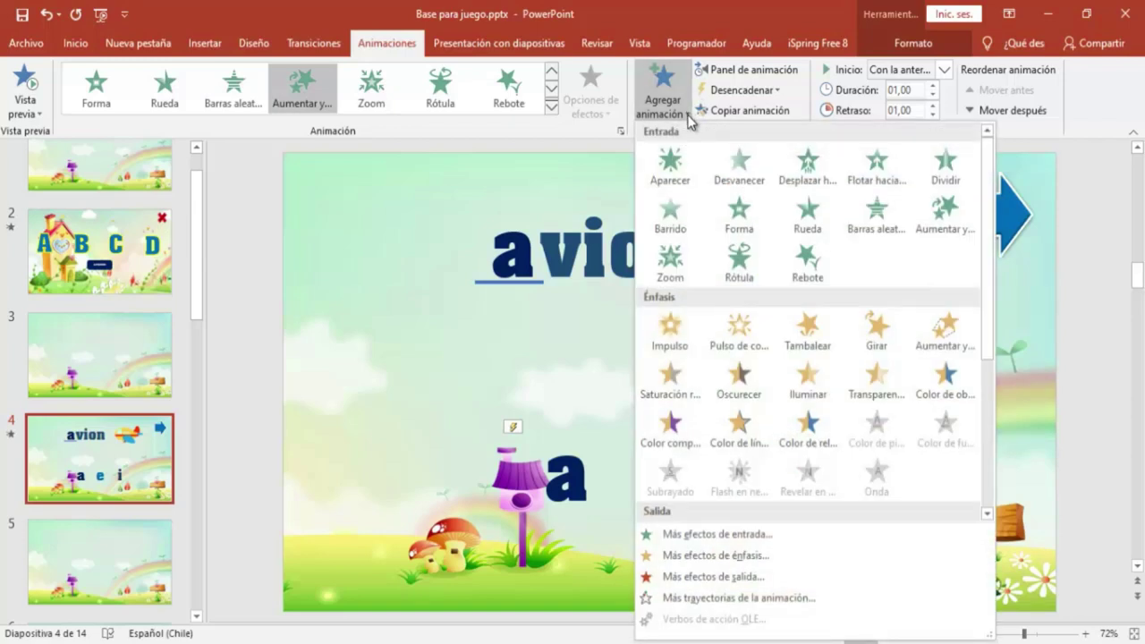
left_click(944, 336)
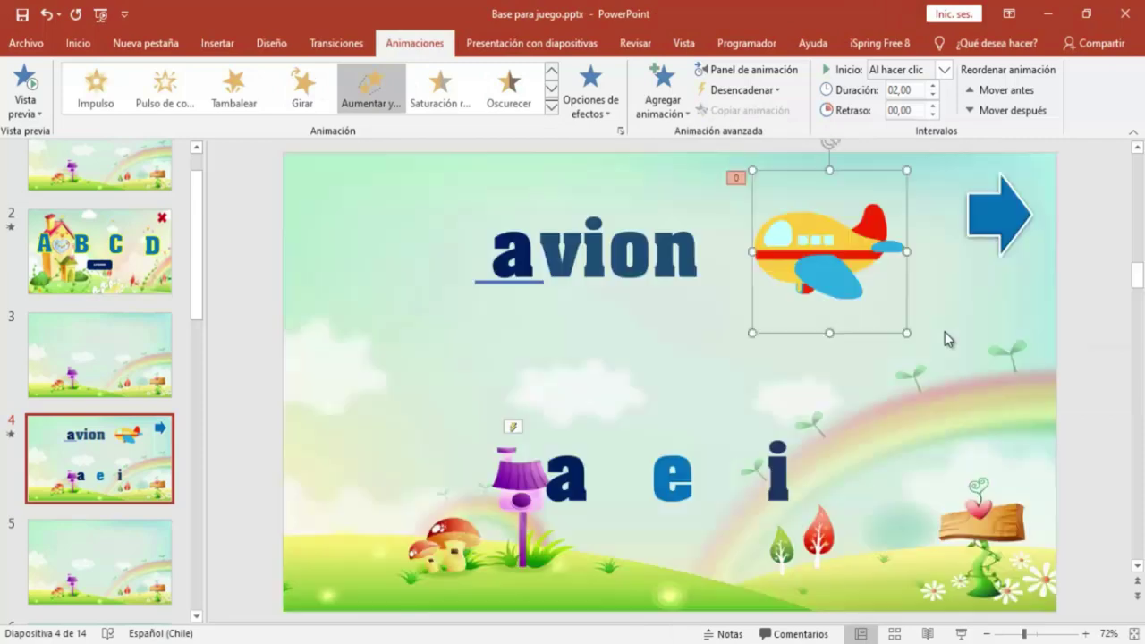
left_click(779, 90)
mouse_move(778, 116)
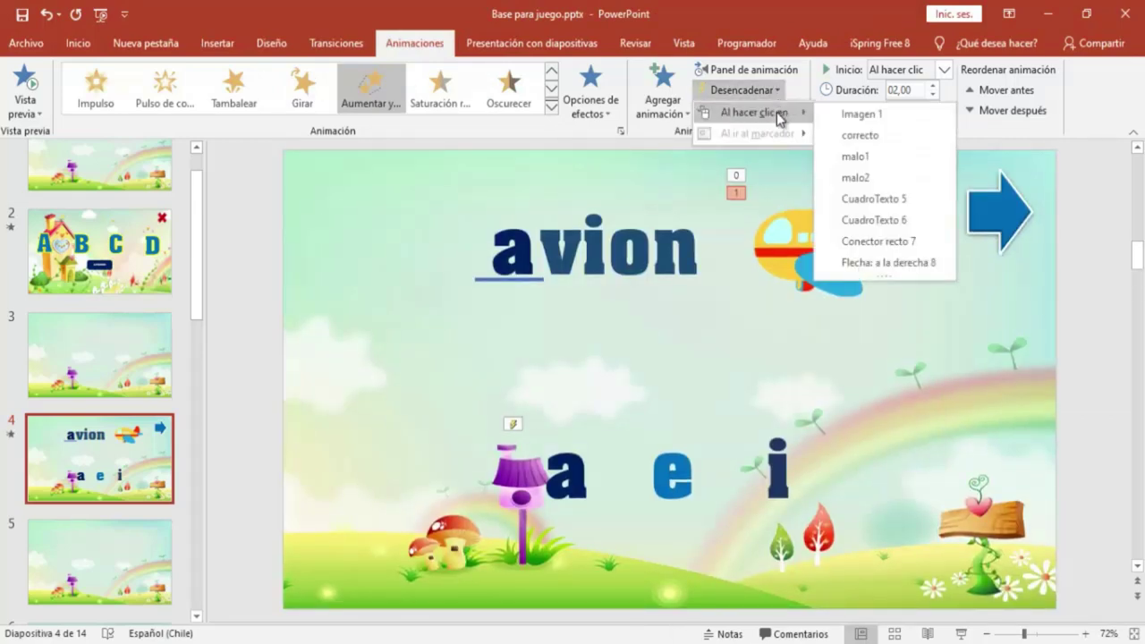
left_click(841, 136)
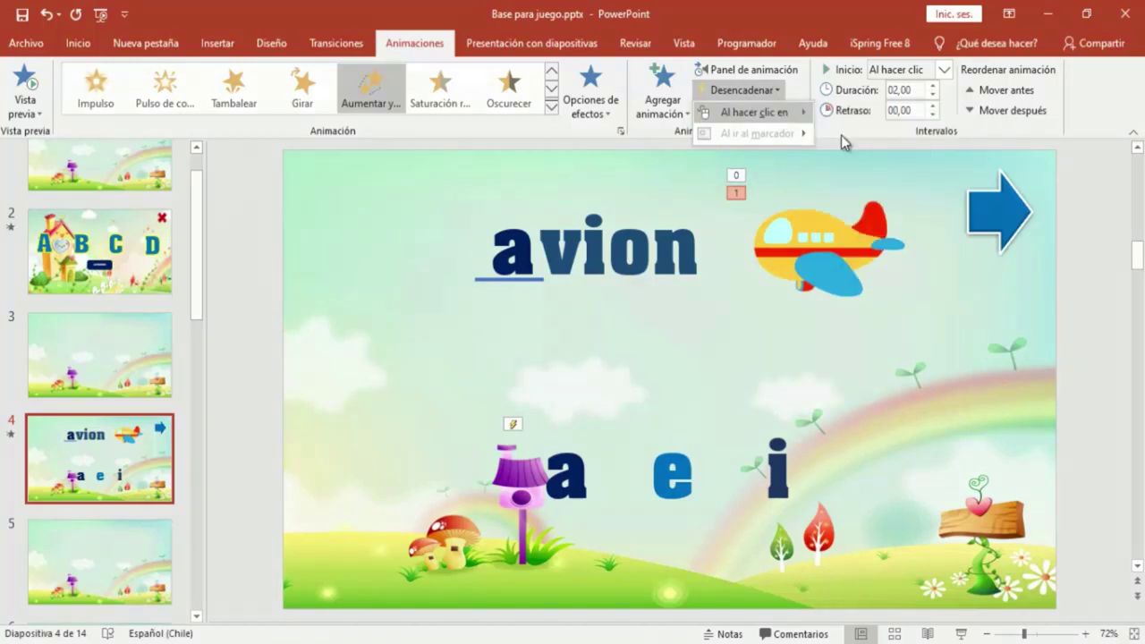
left_click(946, 70)
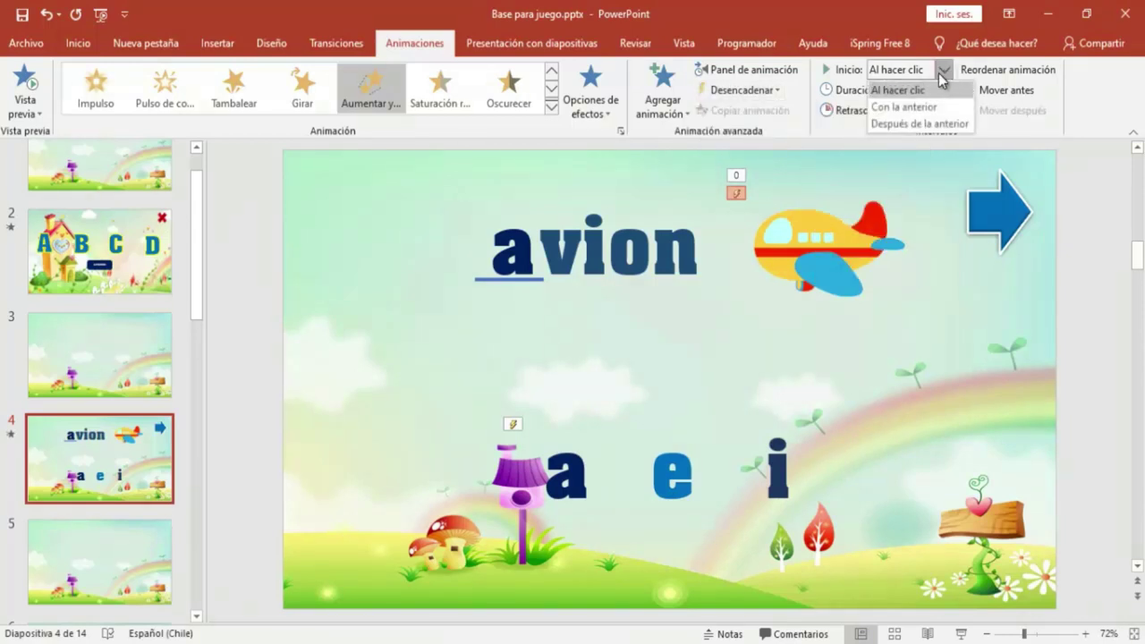
left_click(903, 102)
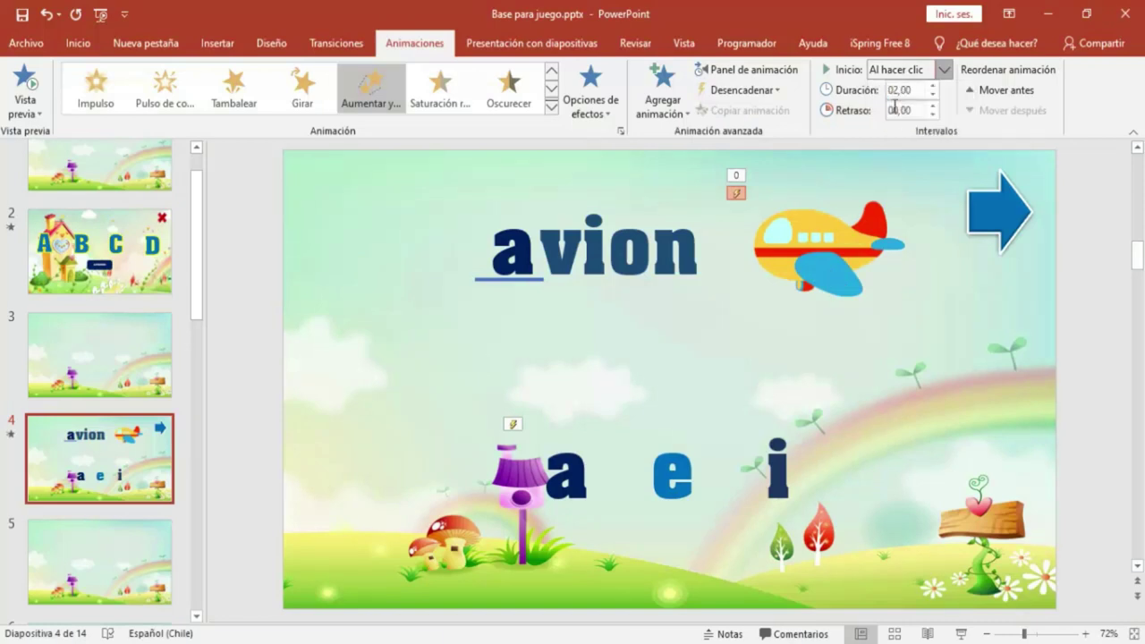
left_click(965, 635)
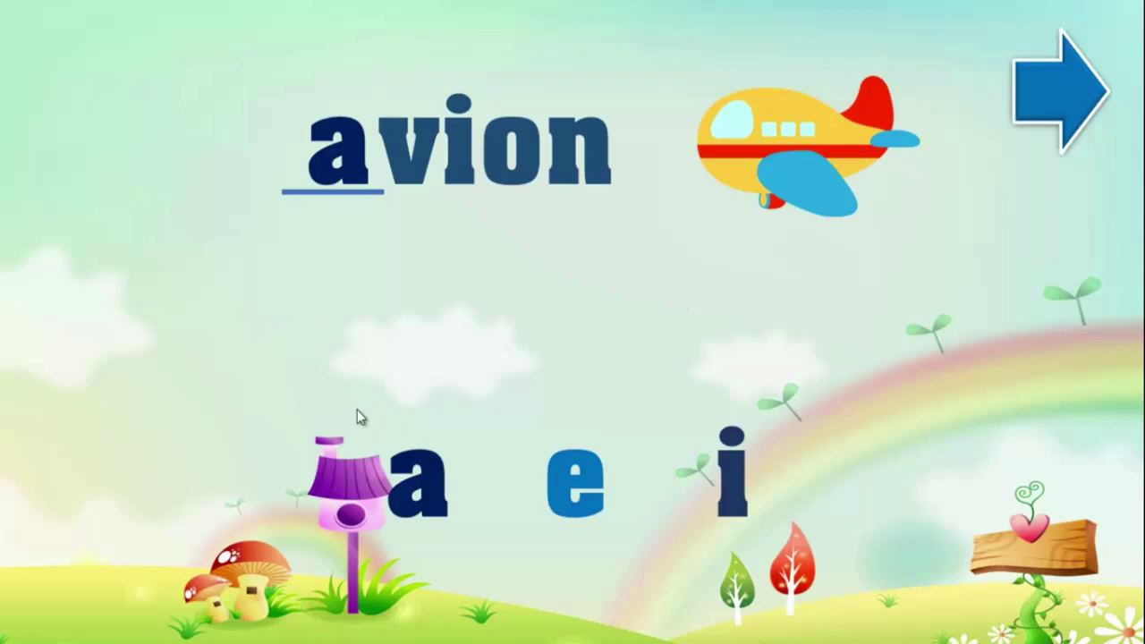
Click the a in the slide show to test the airplane growing, then return to editing and select the blue arrow.
left_click(407, 474)
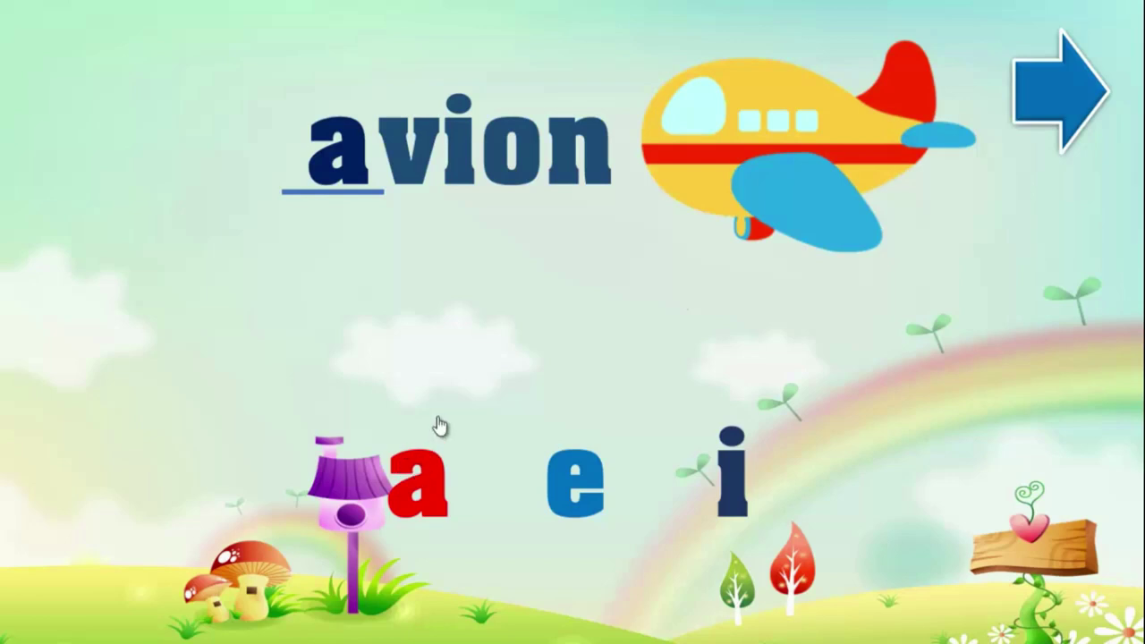
key("Escape")
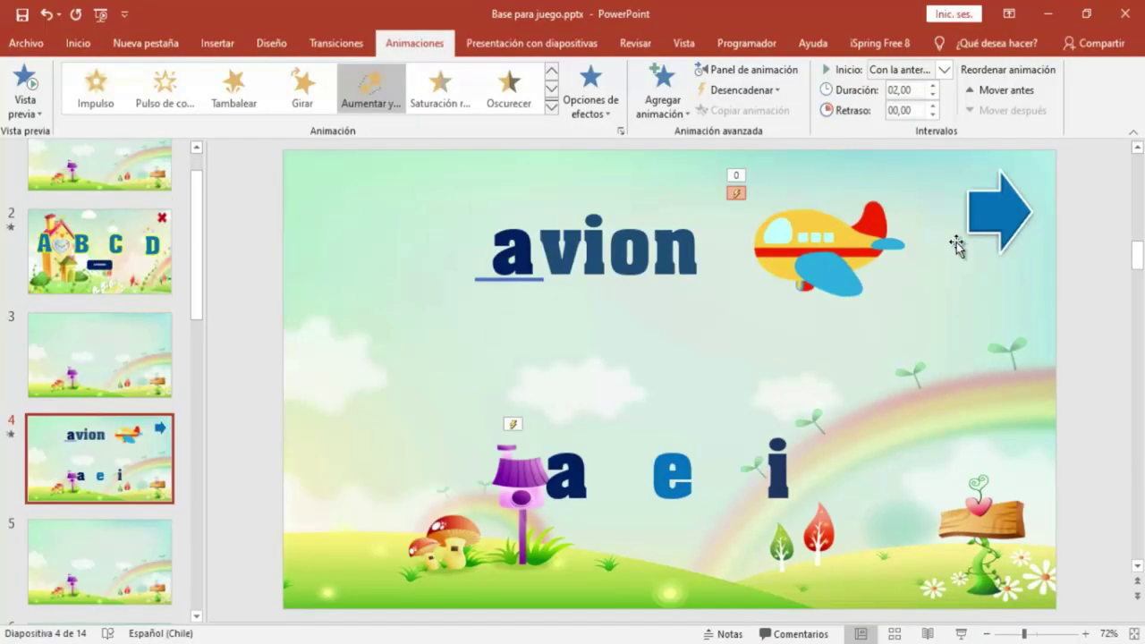
left_click(983, 216)
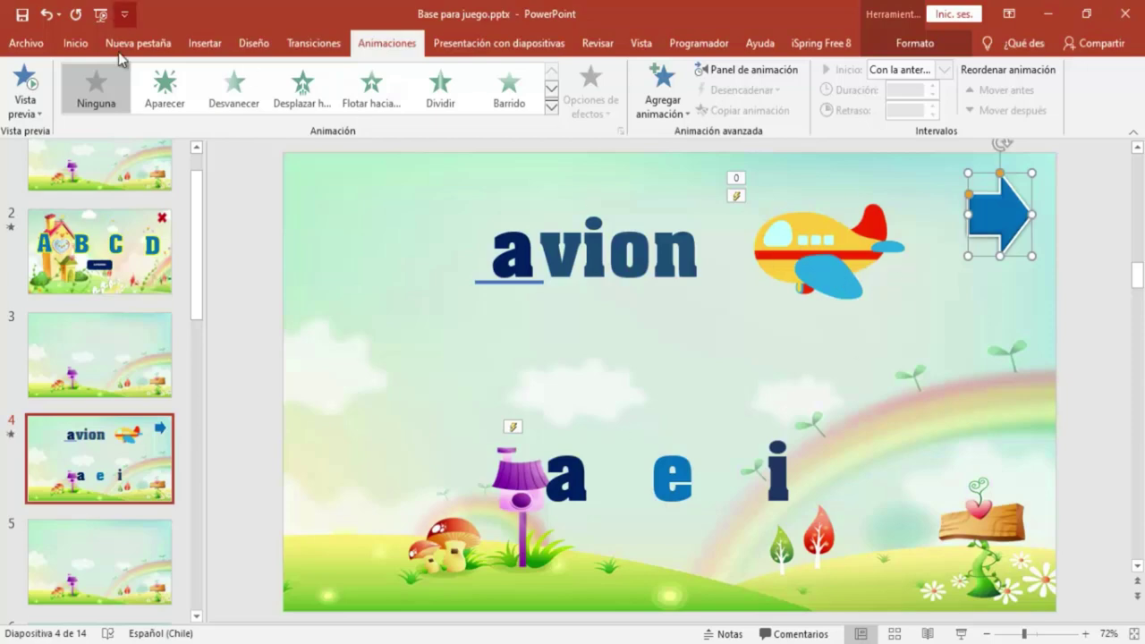
Give the blue arrow an Aparecer entrance triggered by correcto, Con la anterior, then start the slide show.
left_click(165, 88)
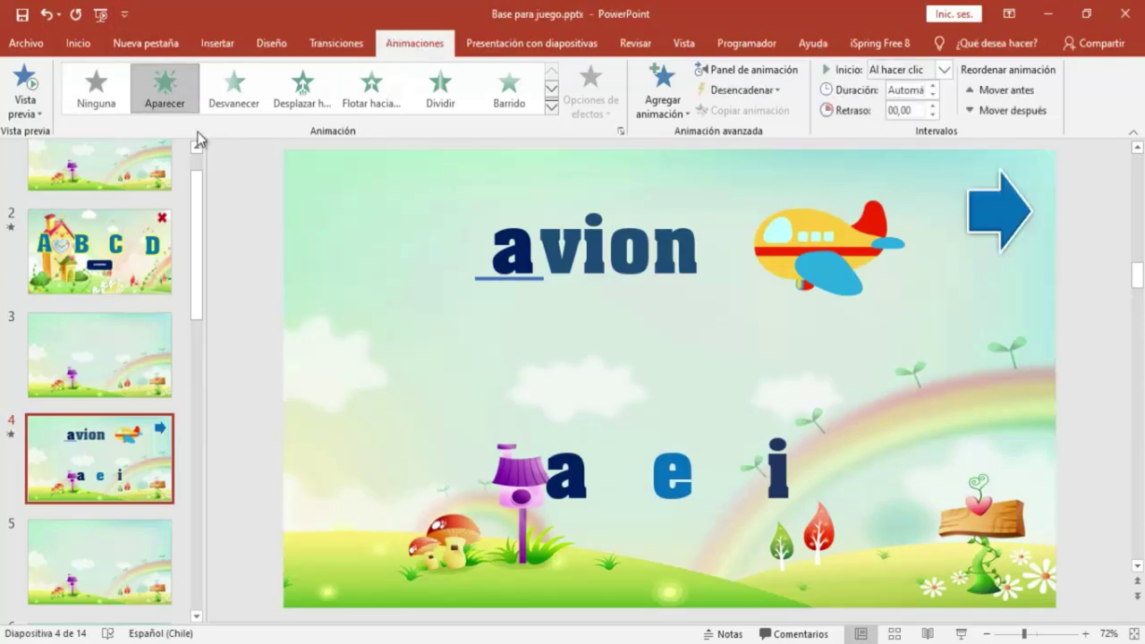
left_click(775, 90)
mouse_move(772, 112)
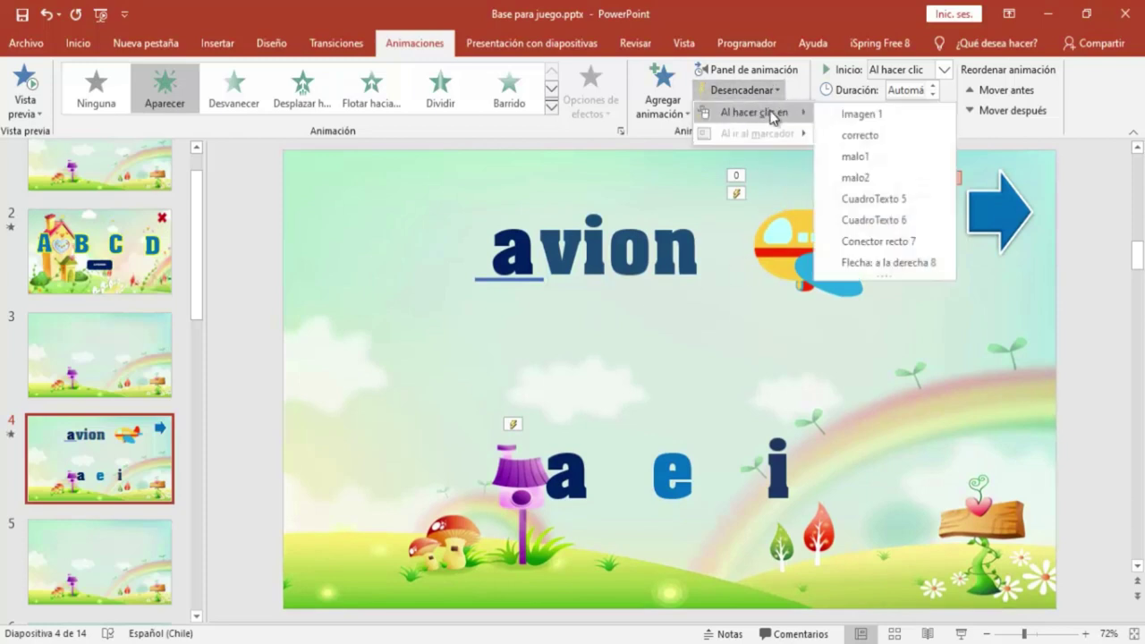
left_click(855, 135)
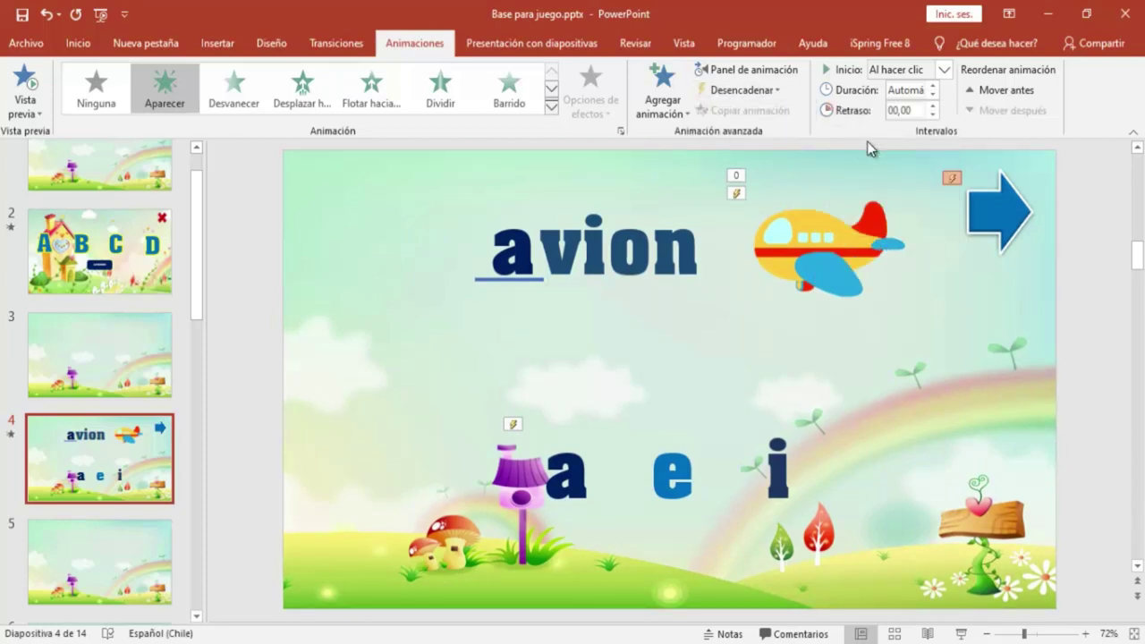
left_click(944, 71)
left_click(917, 108)
left_click(960, 633)
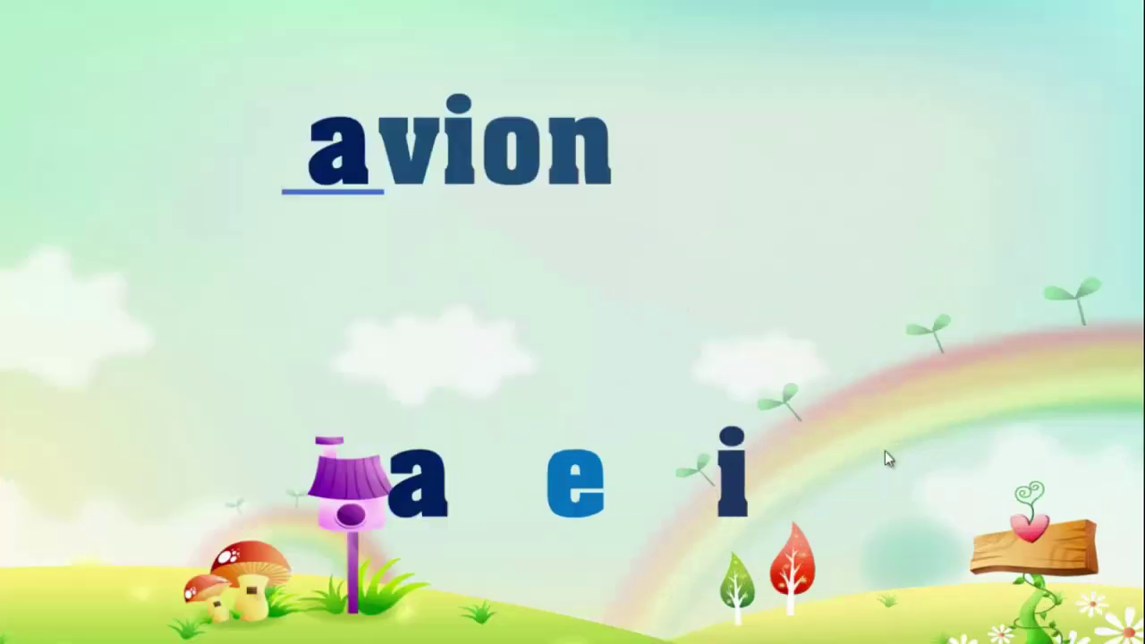
left_click(421, 467)
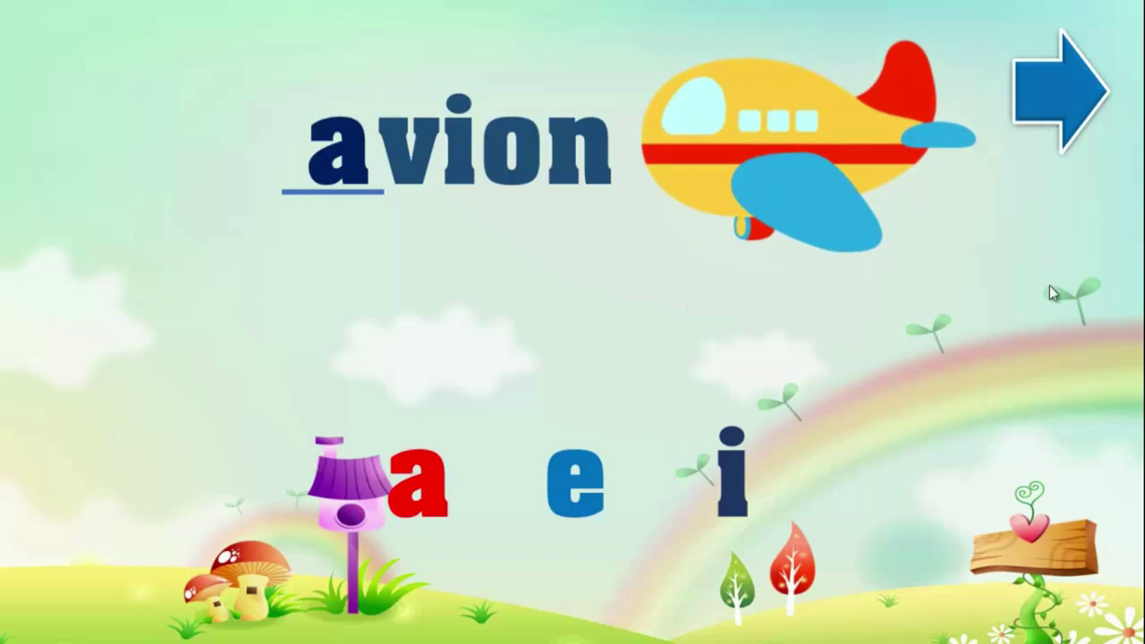
key("Escape")
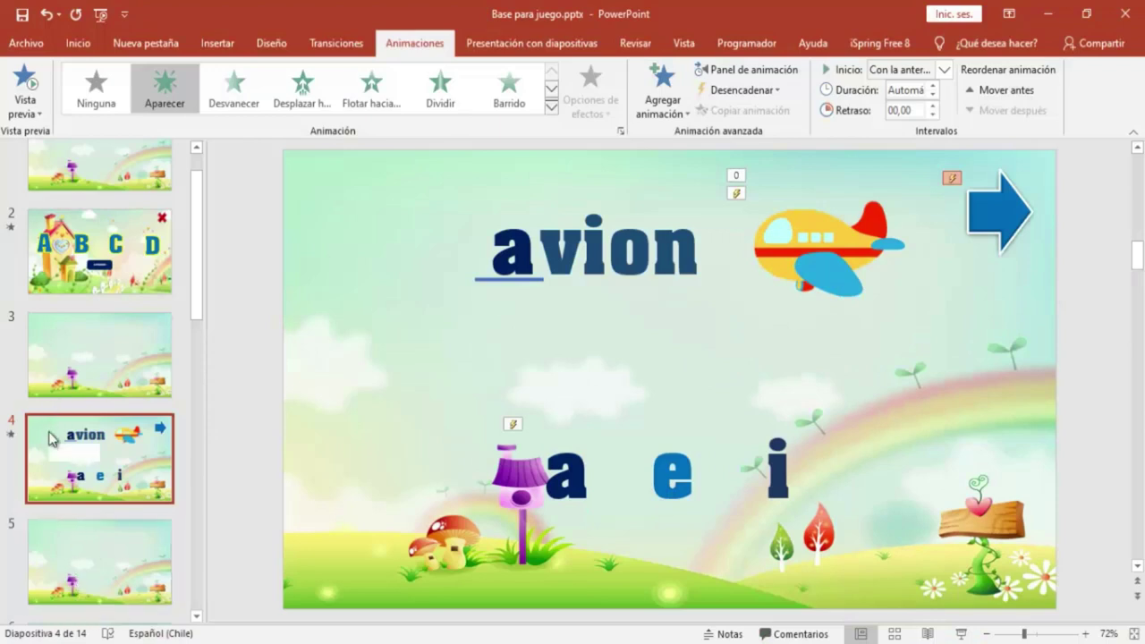
Give the blue arrow a click action hyperlinking to Diapositiva 5, then go to slide 5.
left_click(1011, 204)
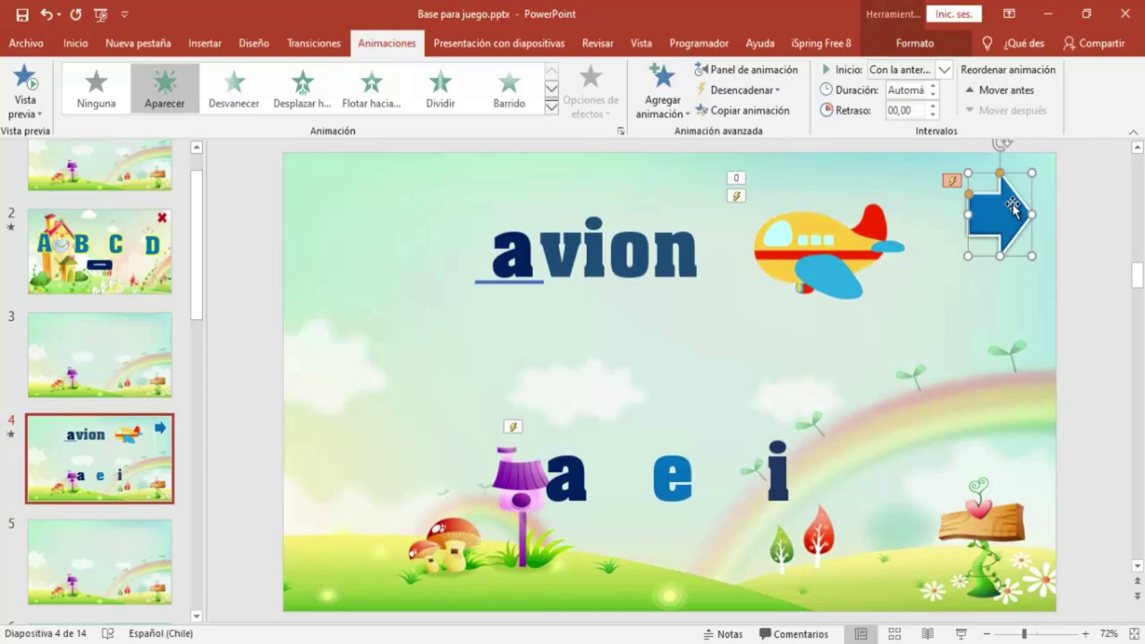
left_click(201, 45)
left_click(672, 81)
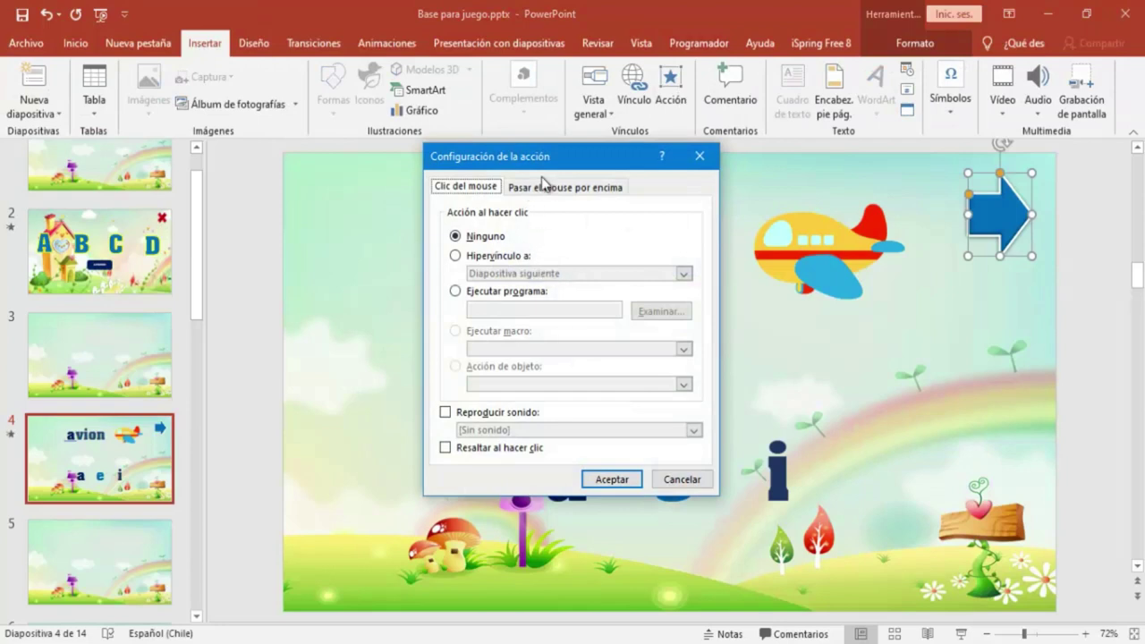
left_click_drag(574, 162, 612, 129)
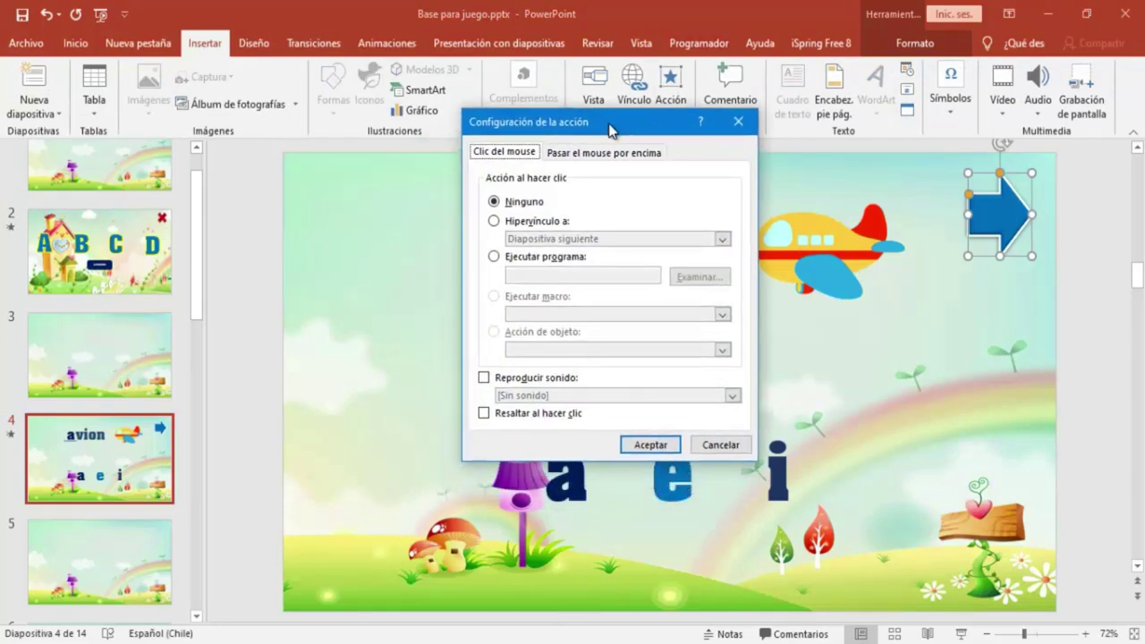
left_click(496, 224)
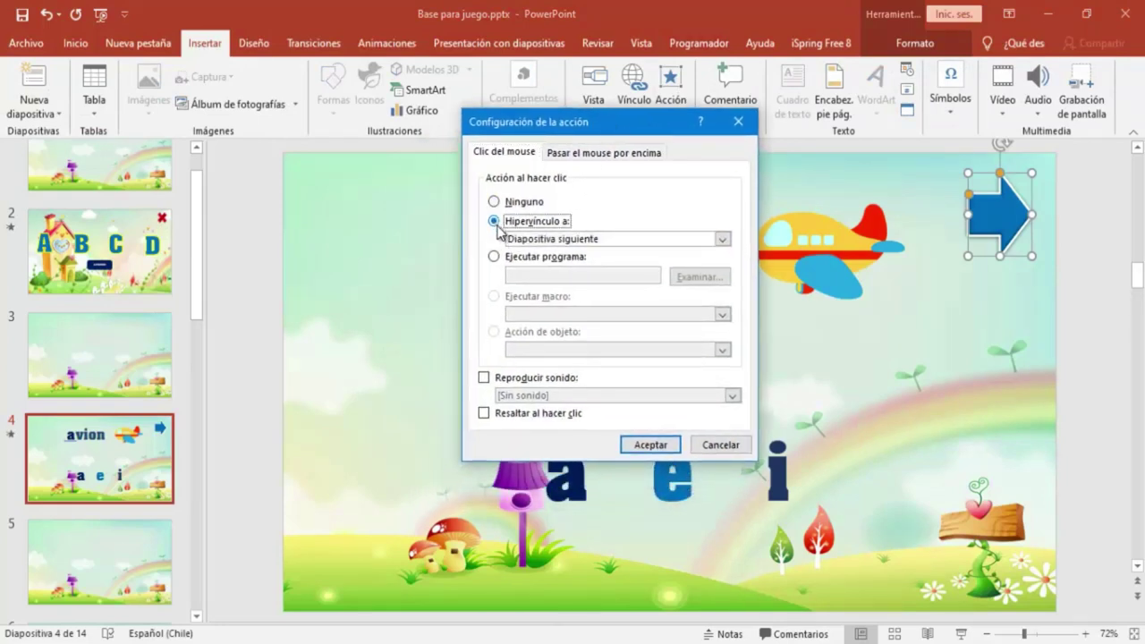
left_click(722, 239)
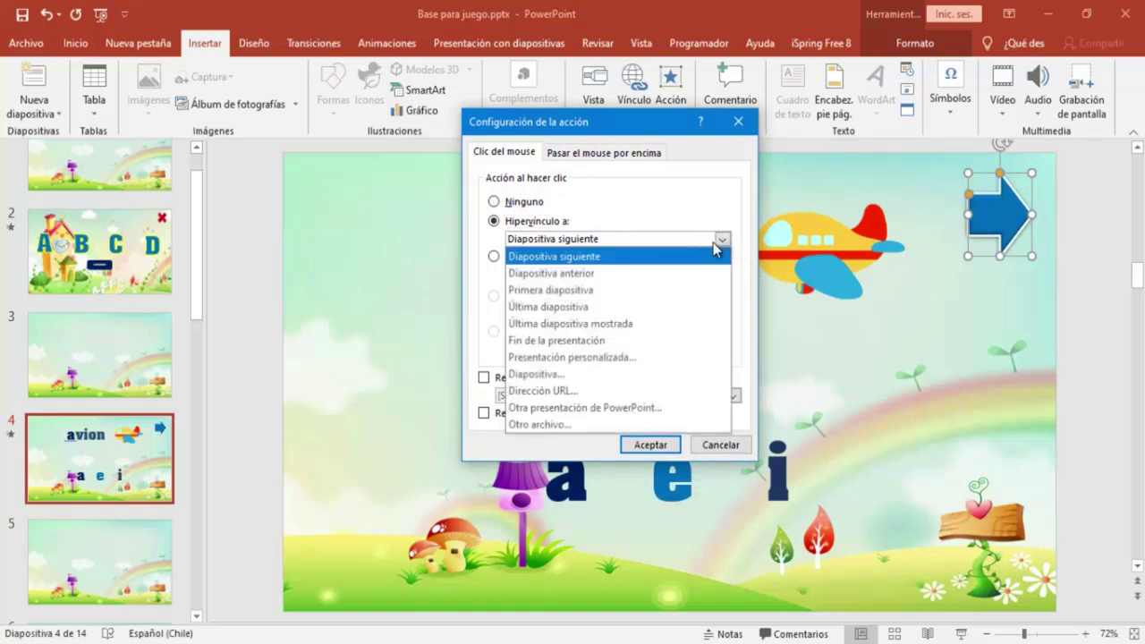
left_click(527, 375)
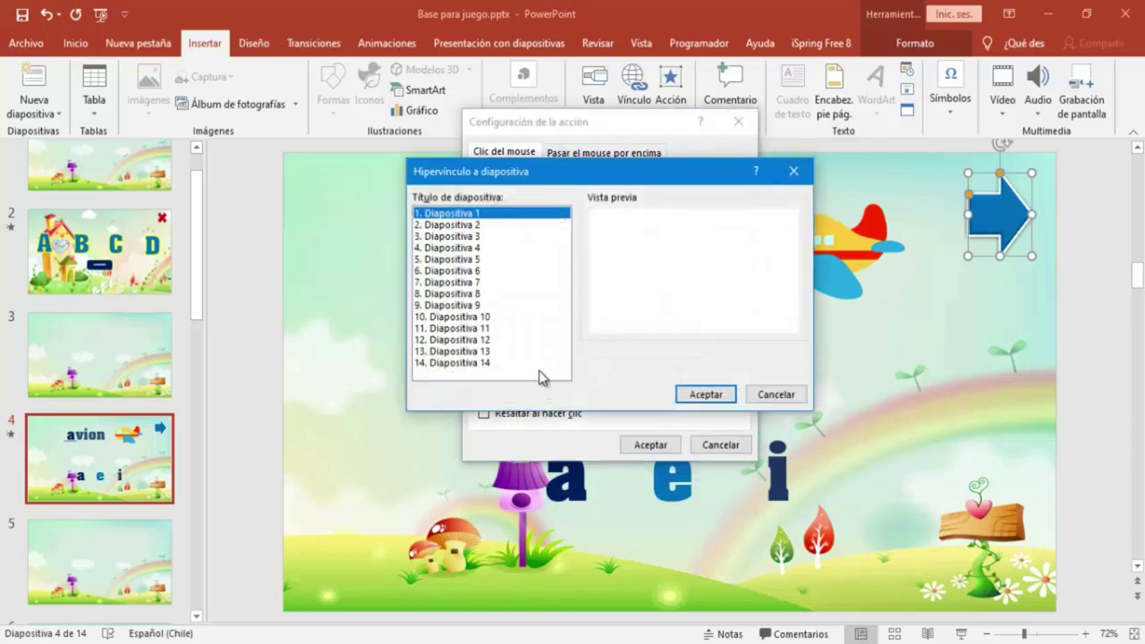
left_click(462, 261)
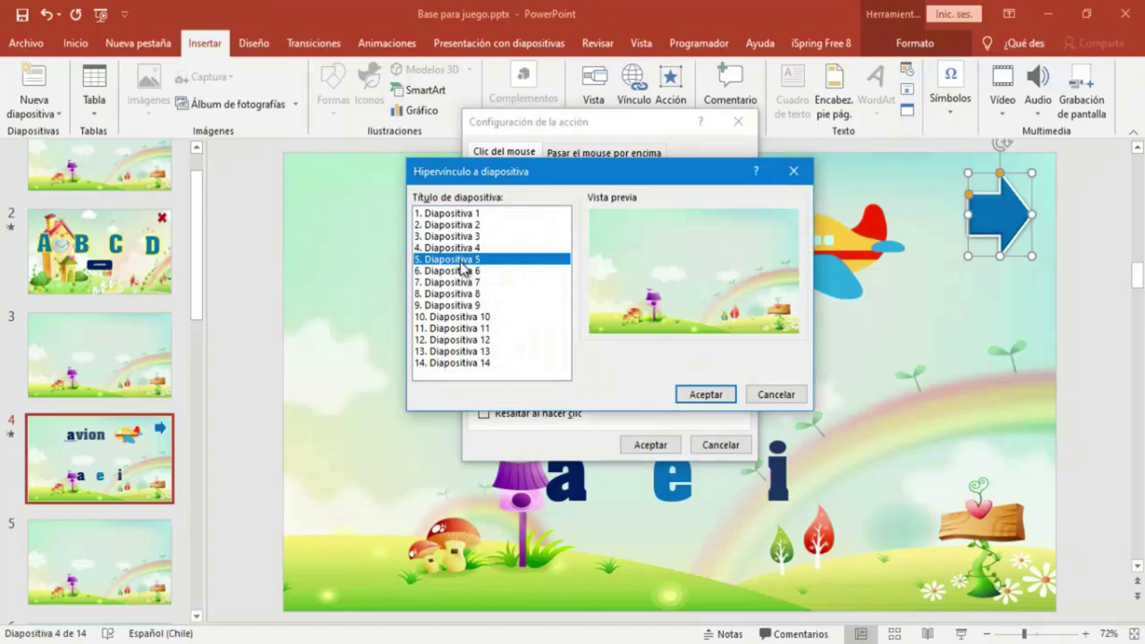
left_click(691, 398)
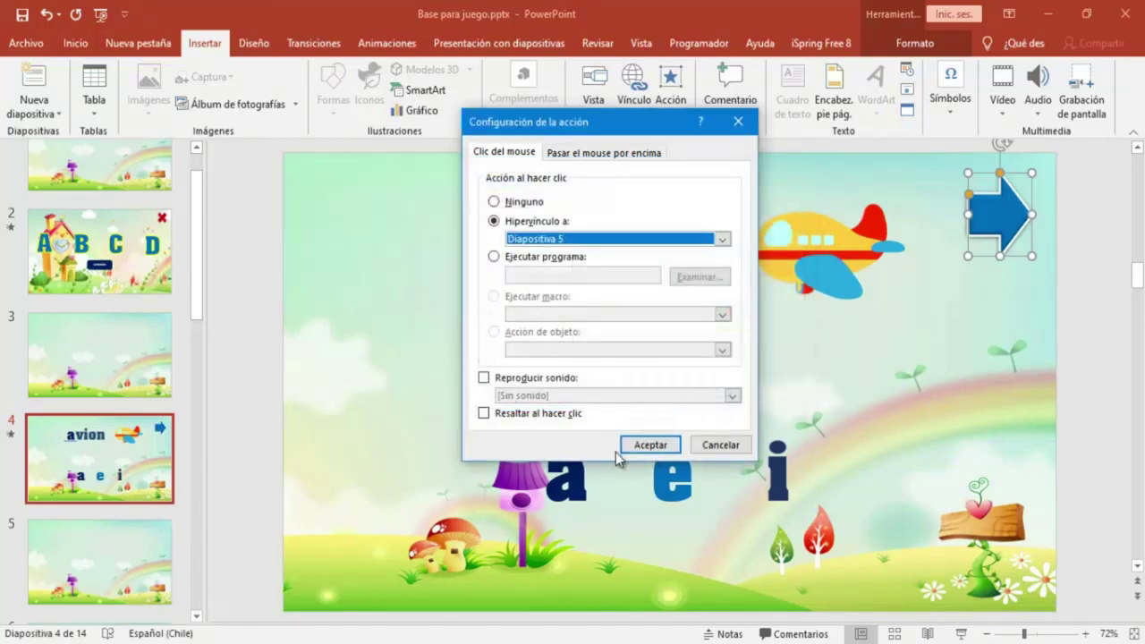
left_click(648, 445)
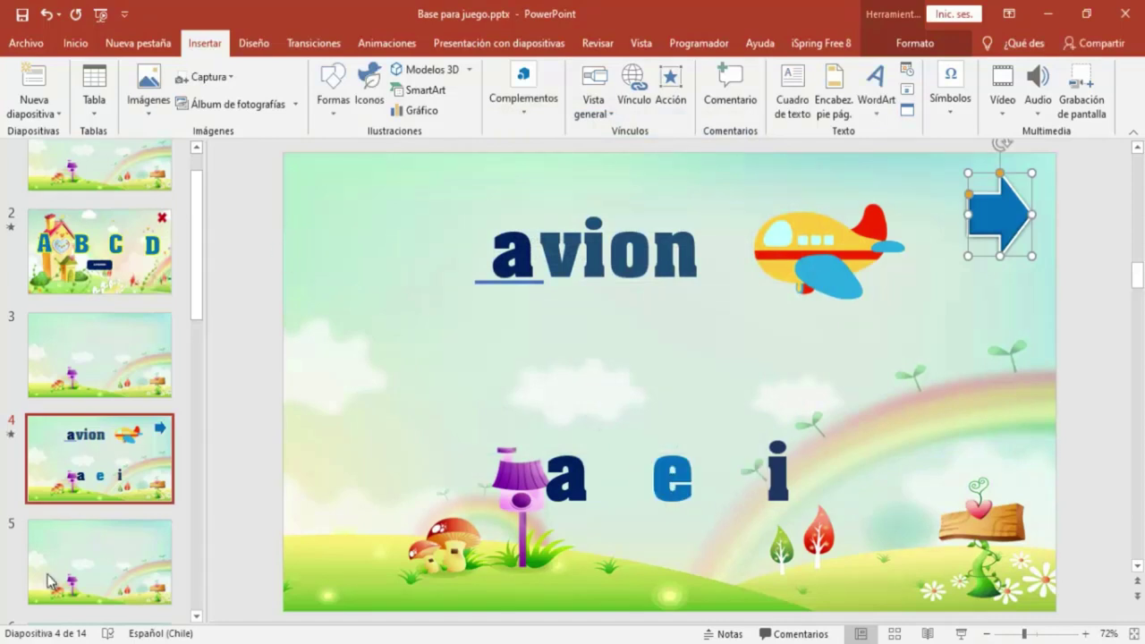
left_click(94, 543)
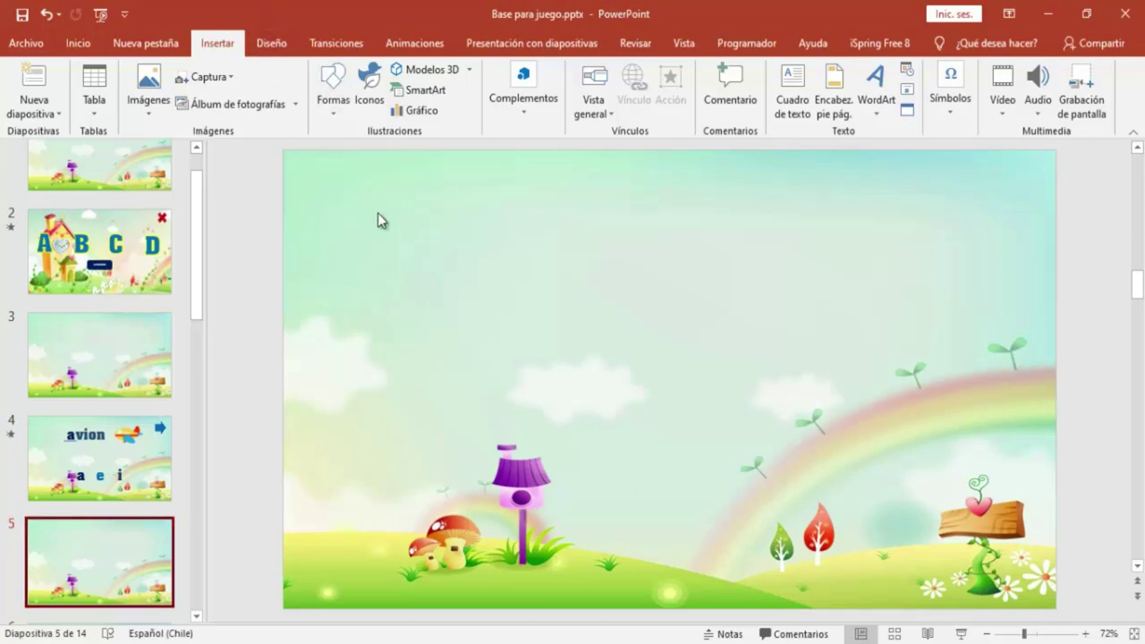
Make slide 5 advance automatically after 00:00,00 instead of on mouse click, then return to slide 4.
left_click(338, 49)
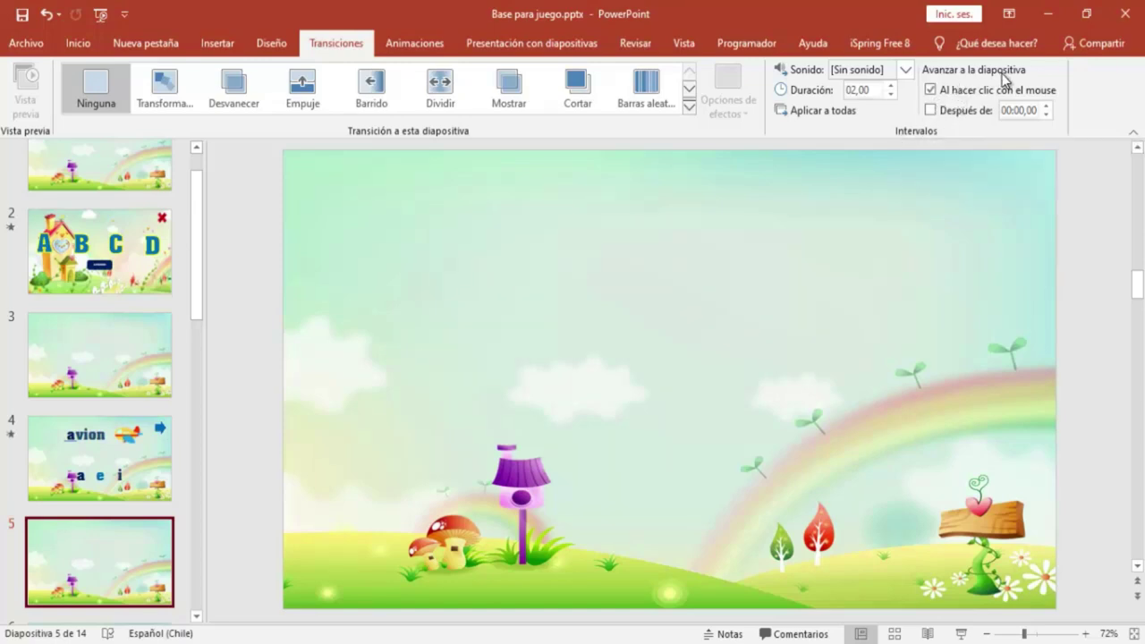
left_click(931, 91)
left_click(929, 110)
left_click(99, 450)
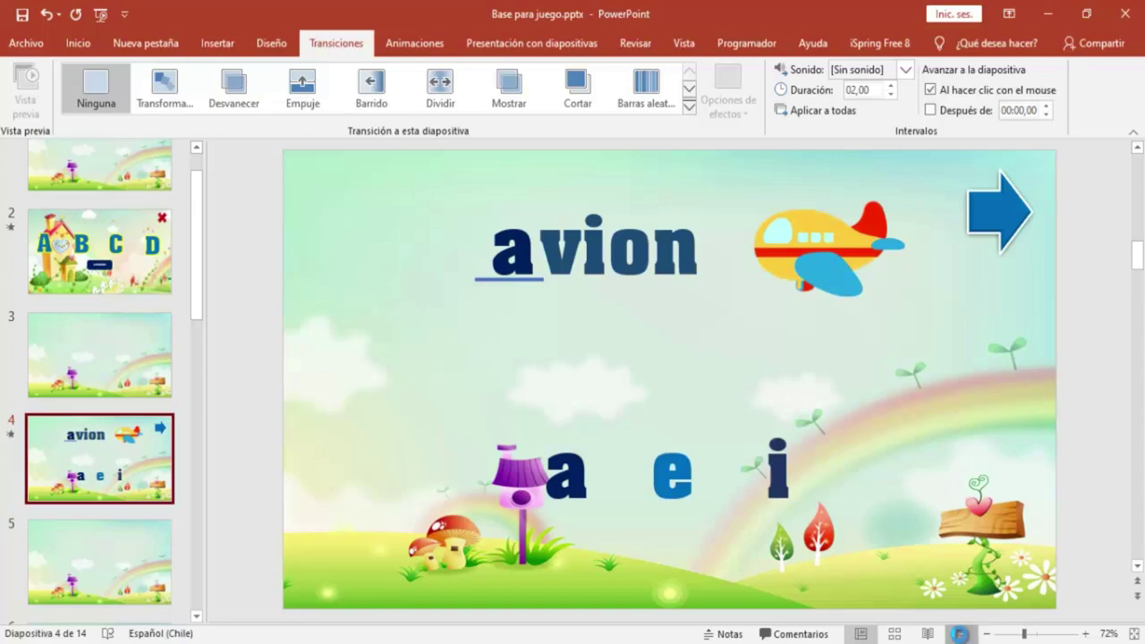
Test slide 4 in a slide show: click the correct 'a', then follow the blue arrow to slide 5.
key("shift+F5")
left_click(400, 474)
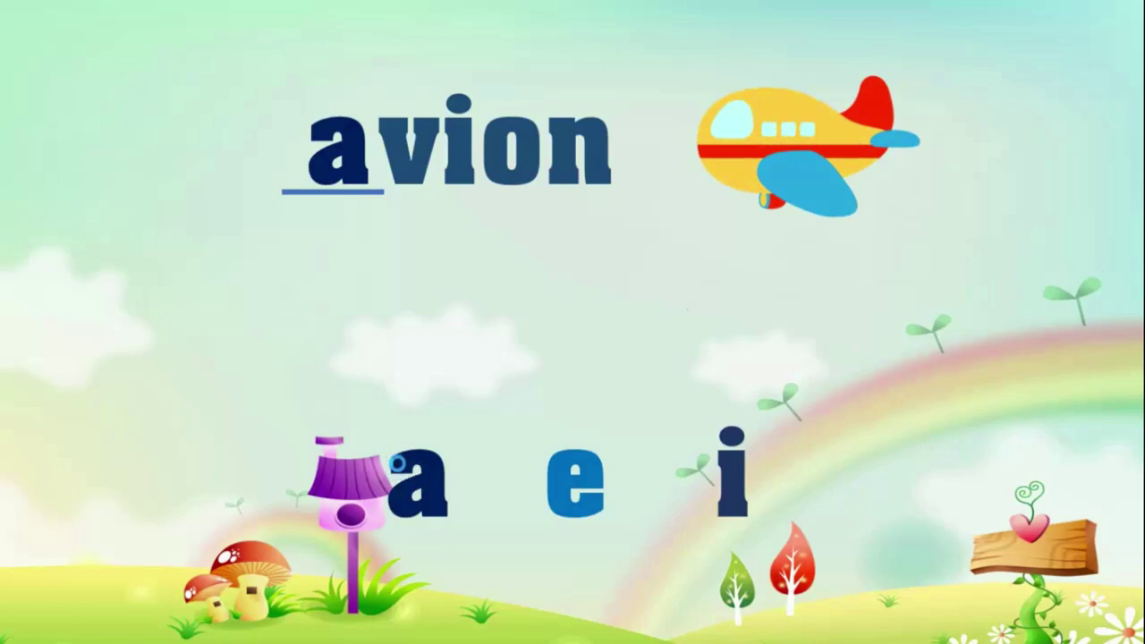
left_click(399, 470)
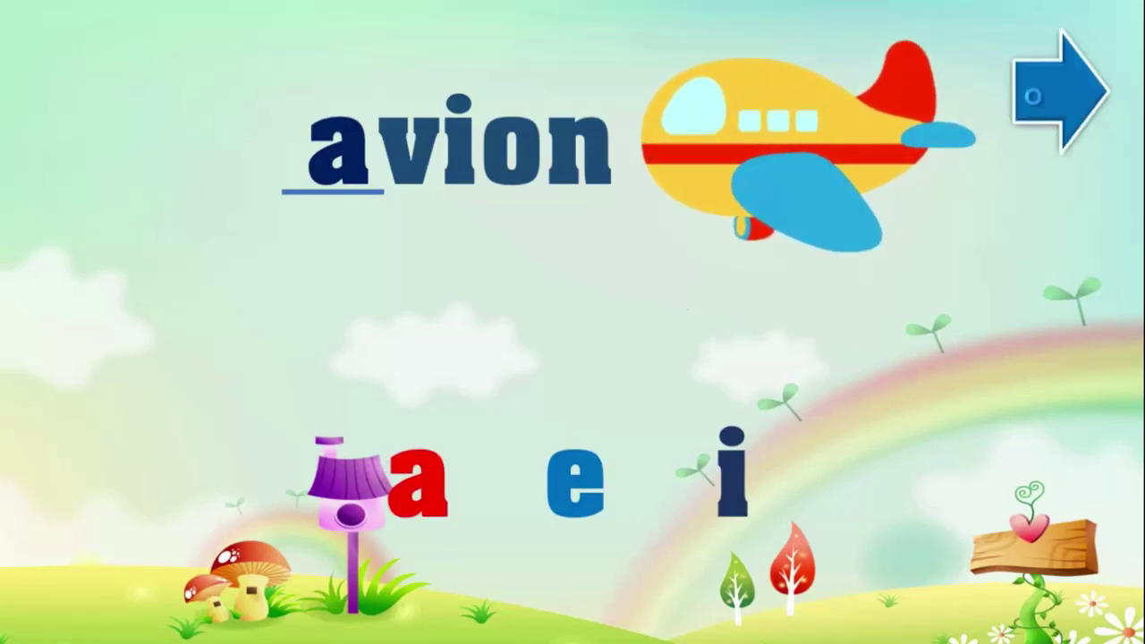
left_click(1033, 97)
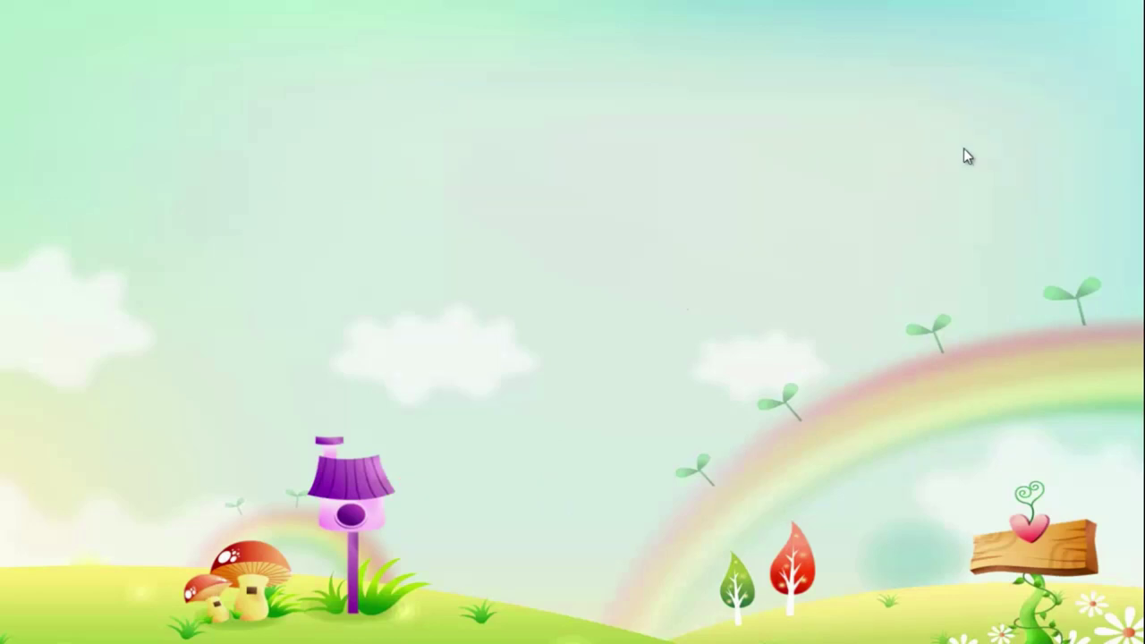
key("Escape")
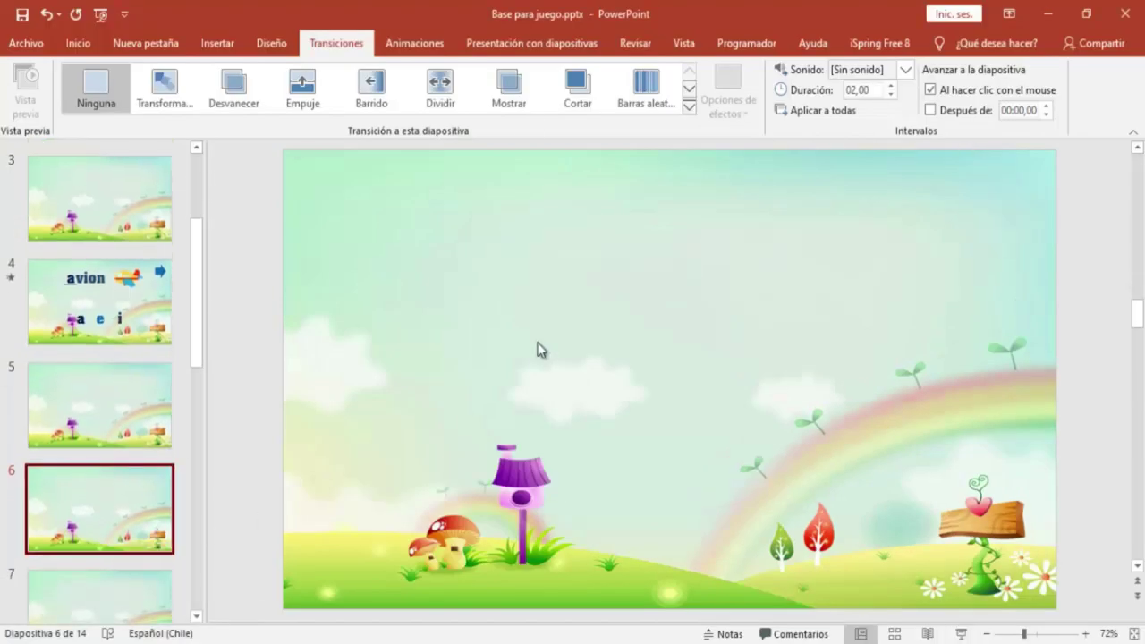
Reopen slide 4's vowel game in the editor from its thumbnail.
left_click(78, 285)
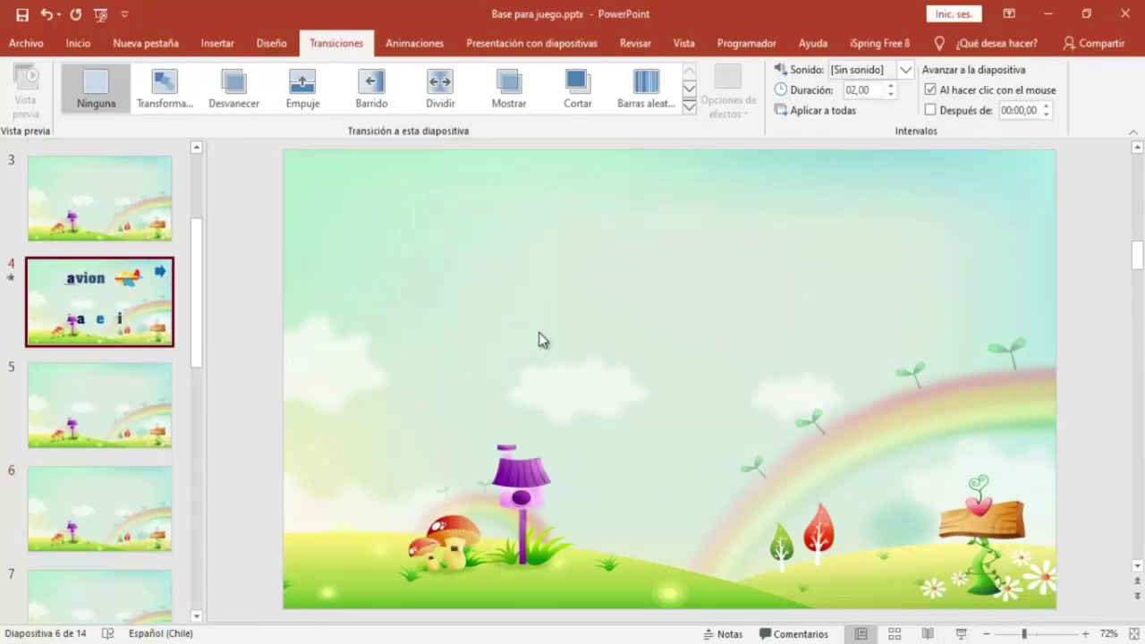